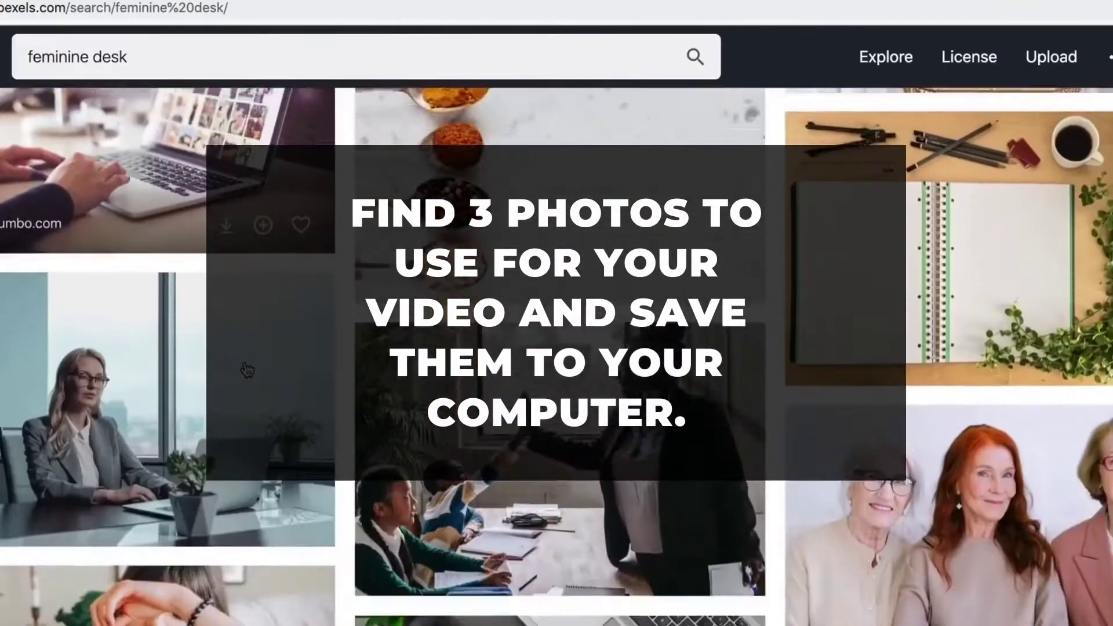
Browse the Pexels feminine desk photos, then bring up Canva's Custom size settings
scroll(247, 369, down, 1)
scroll(247, 370, down, 3)
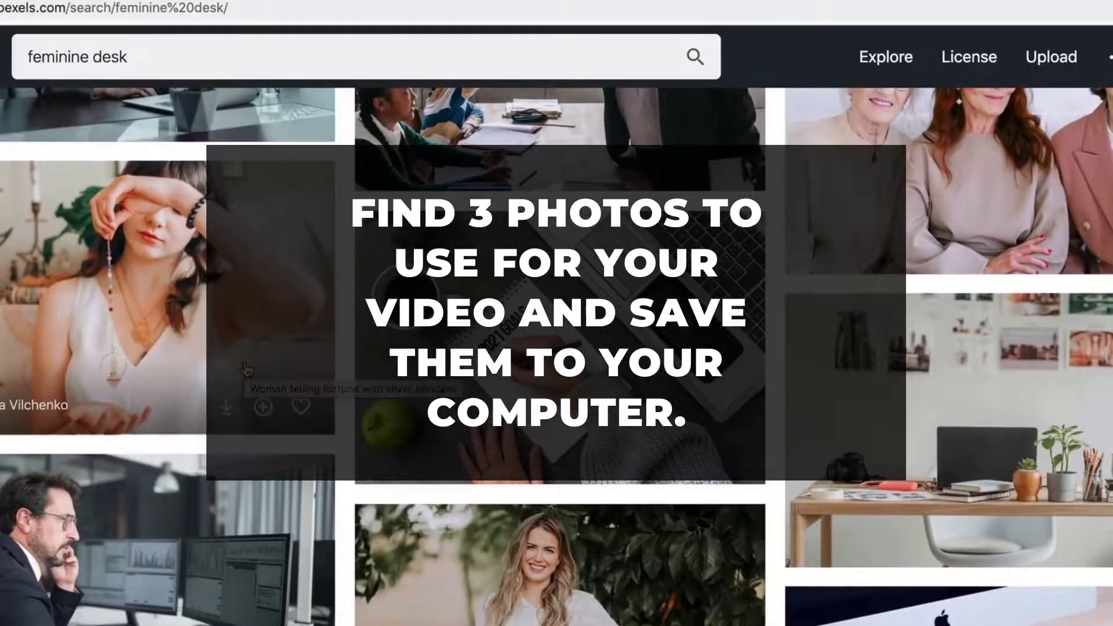
scroll(247, 369, down, 3)
scroll(247, 370, down, 3)
scroll(247, 370, down, 3)
scroll(247, 369, down, 3)
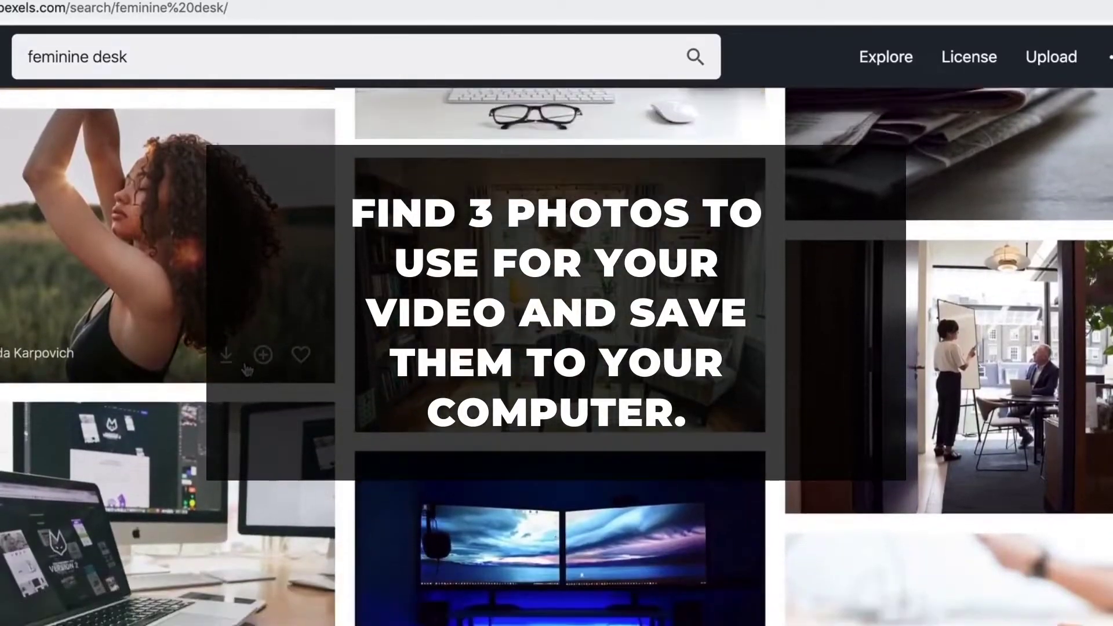
scroll(247, 370, down, 3)
scroll(247, 370, down, 3)
scroll(247, 370, down, 3)
scroll(247, 370, down, 5)
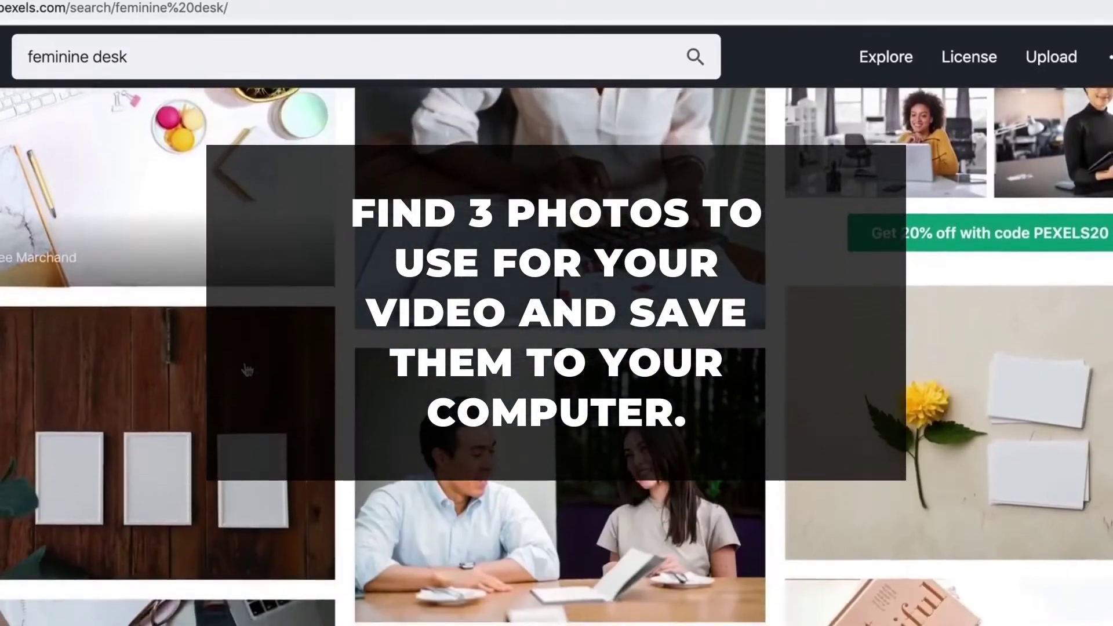
scroll(247, 370, down, 5)
scroll(247, 369, down, 3)
scroll(246, 367, down, 2)
scroll(245, 363, down, 5)
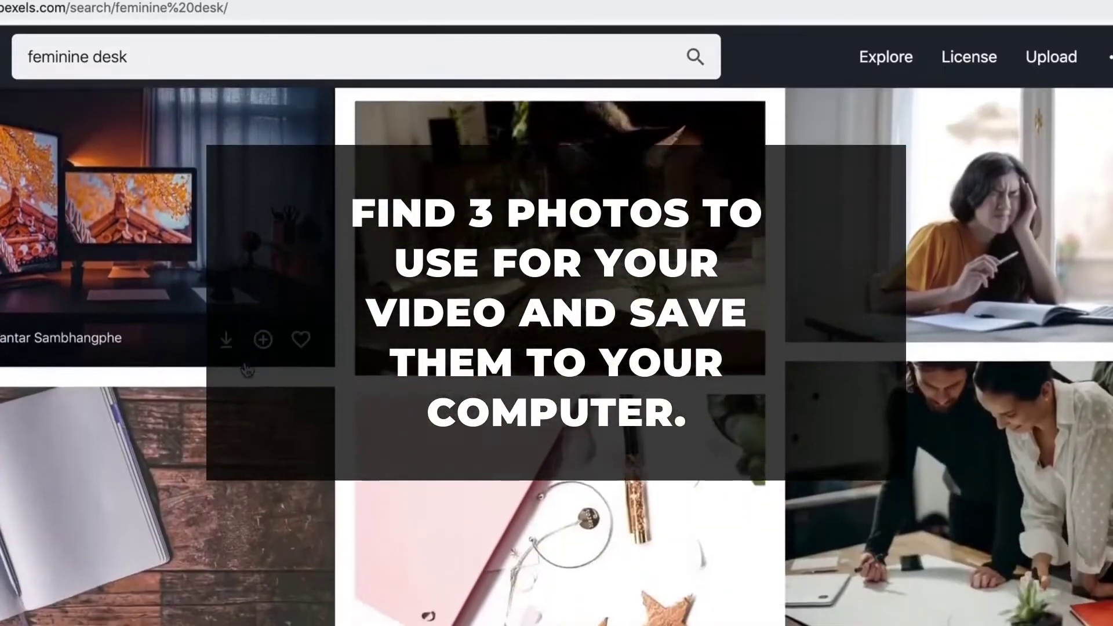
scroll(245, 363, down, 5)
scroll(246, 363, down, 5)
scroll(248, 366, down, 5)
scroll(247, 368, down, 4)
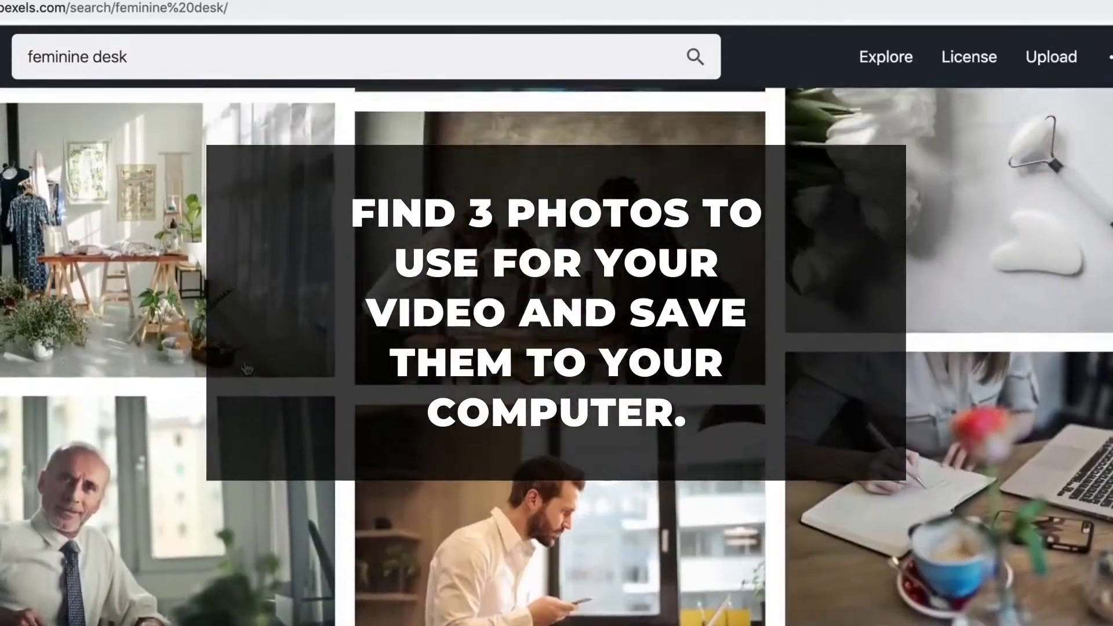
scroll(248, 368, up, 2)
scroll(247, 368, down, 5)
scroll(247, 369, down, 4)
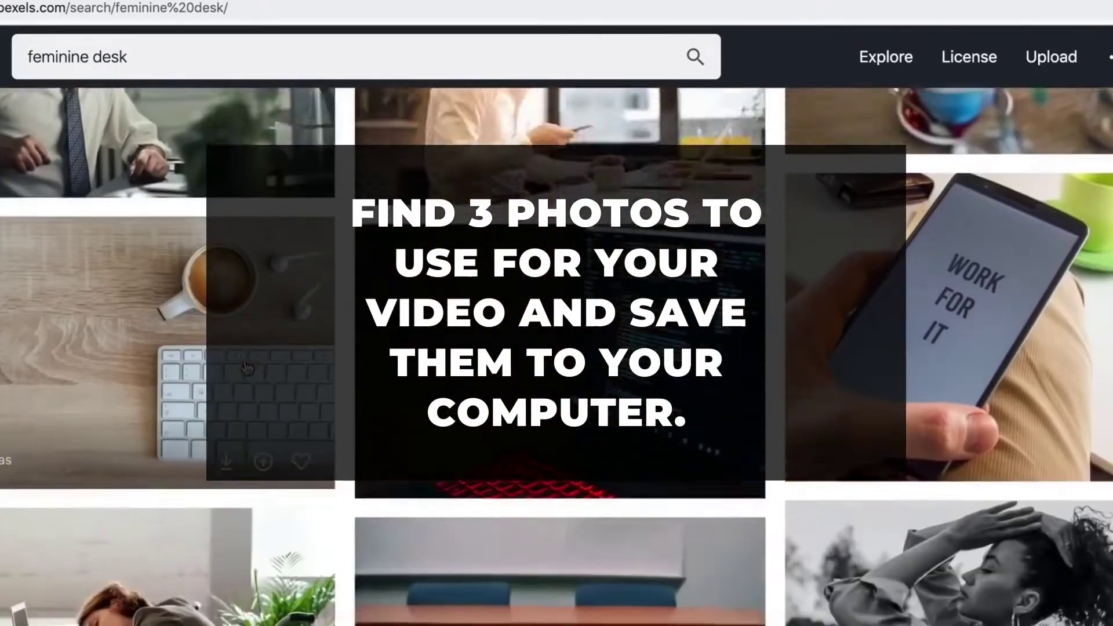
scroll(247, 368, down, 4)
scroll(247, 369, down, 4)
scroll(247, 369, down, 5)
scroll(245, 367, down, 5)
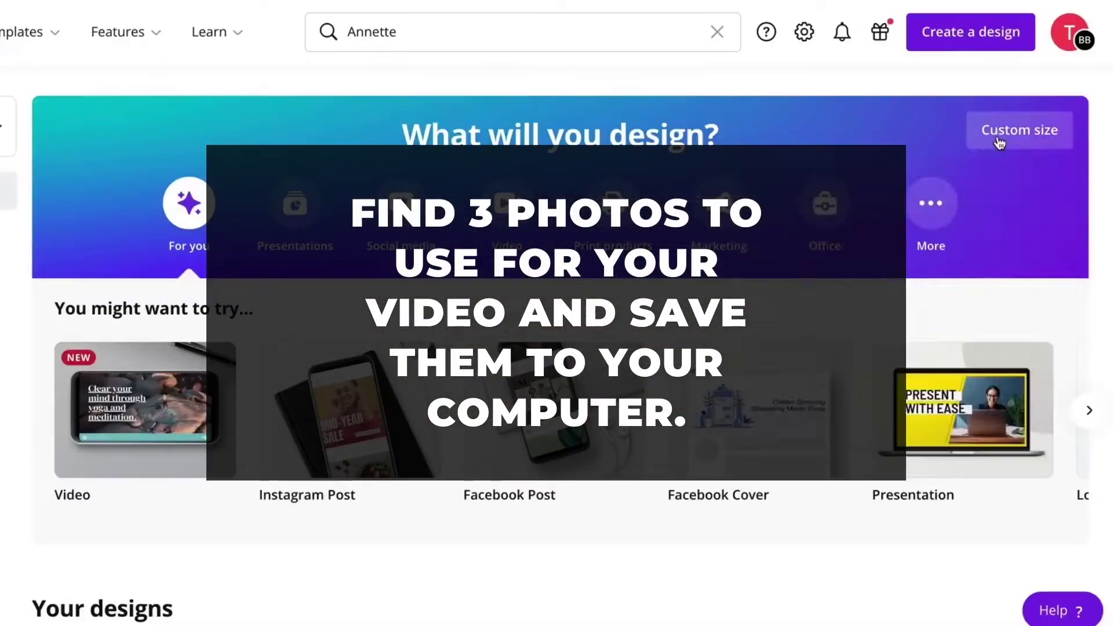
click(1000, 138)
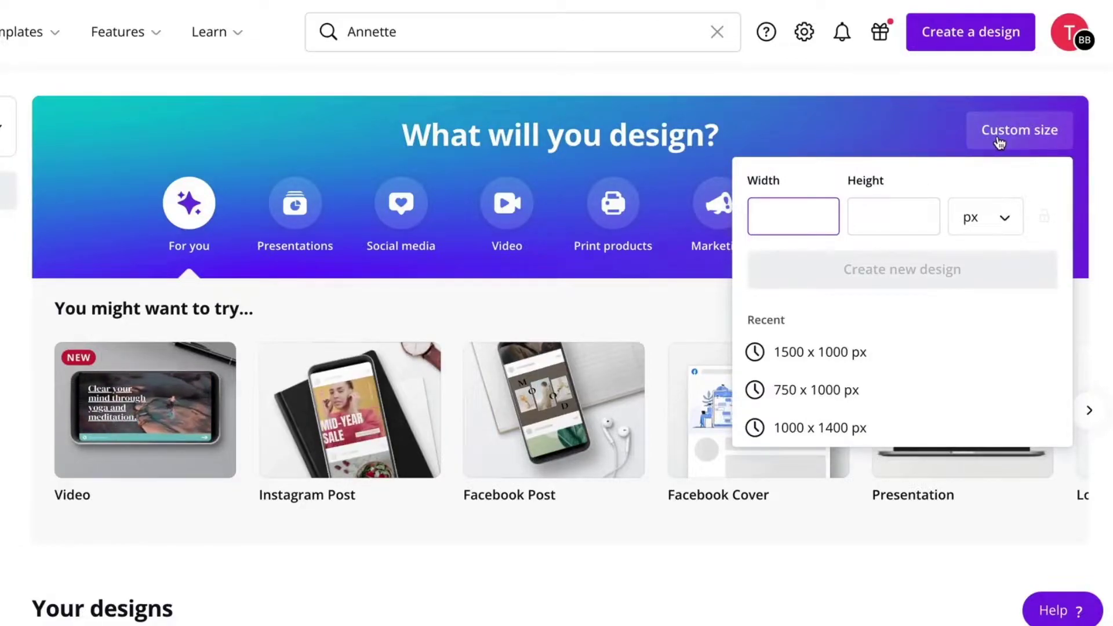
Enter a 1000 px height and create the 1500 × 1000 px blank design
click(887, 212)
text(100)
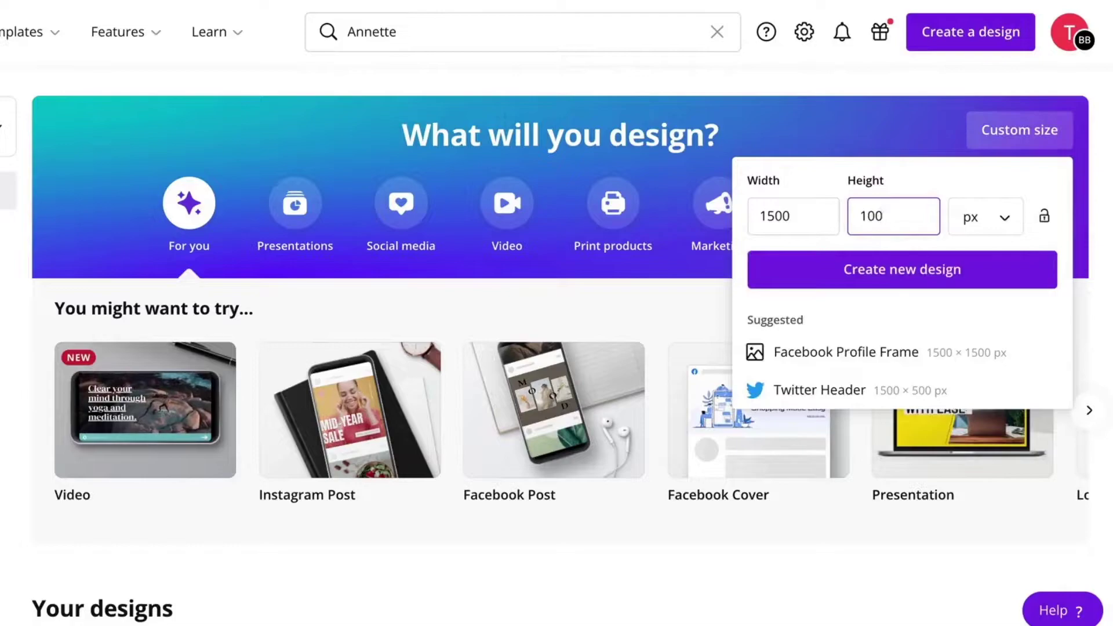
text(0)
click(862, 272)
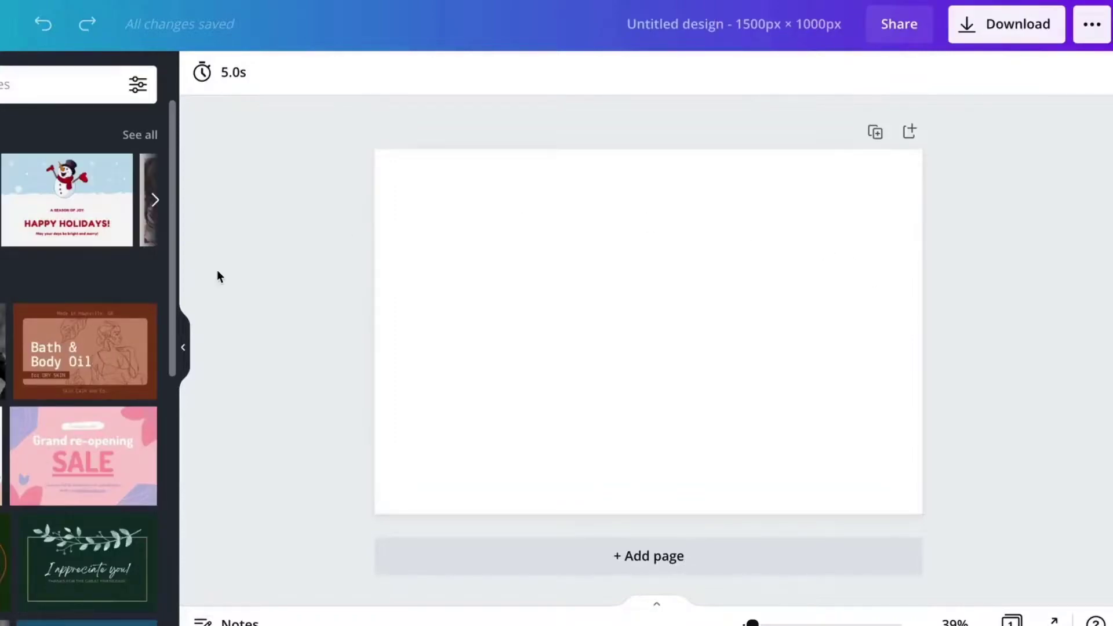
Upload the bonjourBOSS logo from Downloads and add it to the page
click(31, 159)
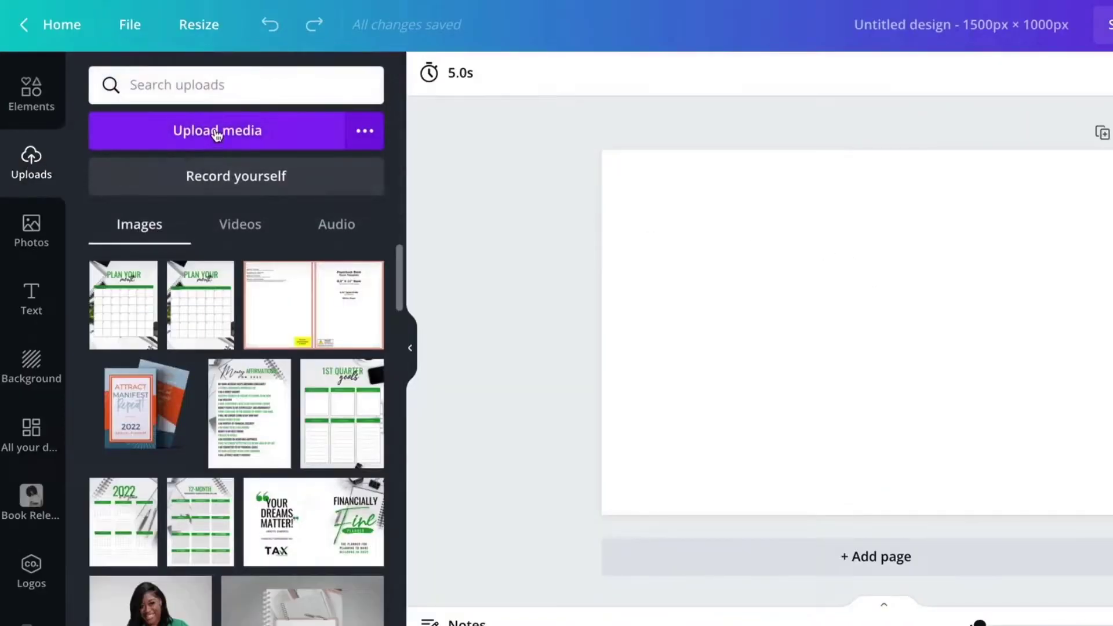
click(217, 134)
click(385, 124)
key(Escape)
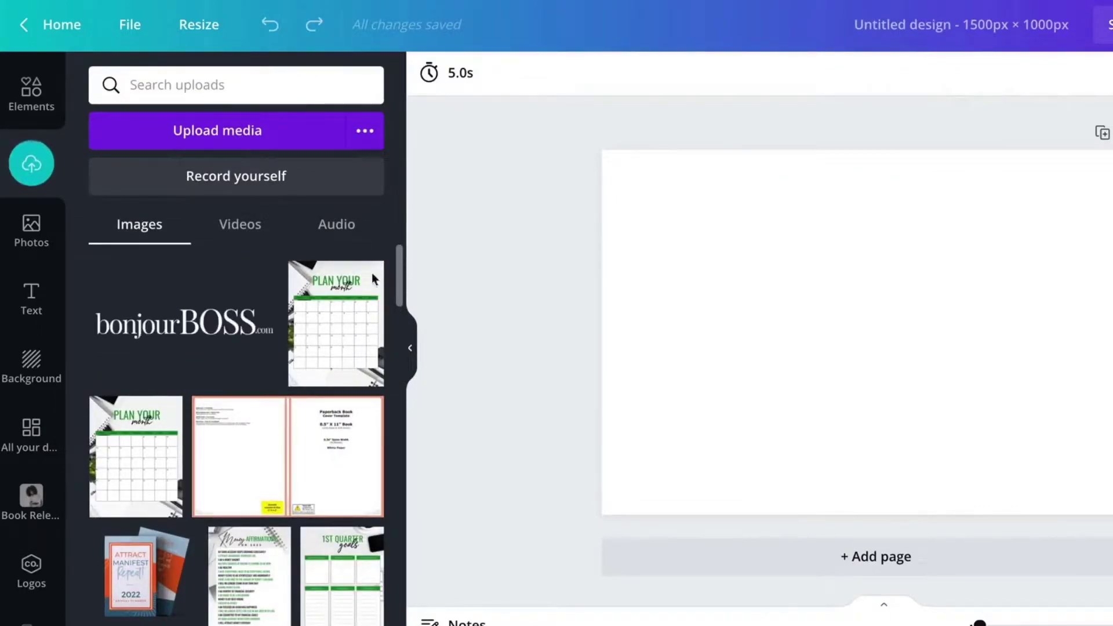
click(191, 342)
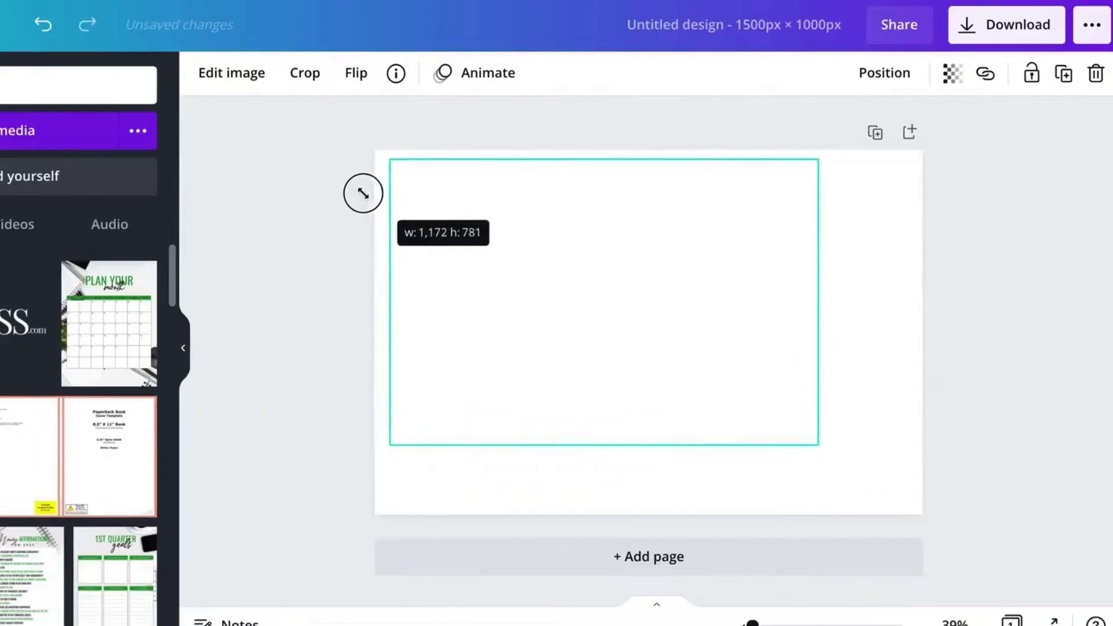
Enlarge and centre the logo so it covers nearly the whole canvas
drag(708, 216, 384, 157)
drag(691, 376, 705, 421)
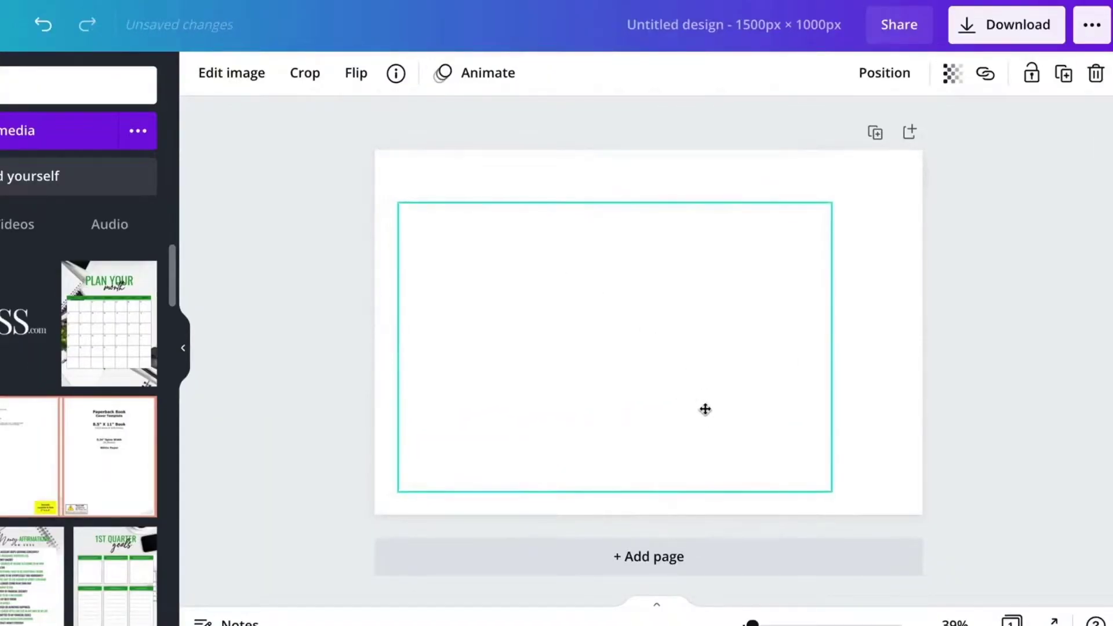
drag(833, 204, 921, 168)
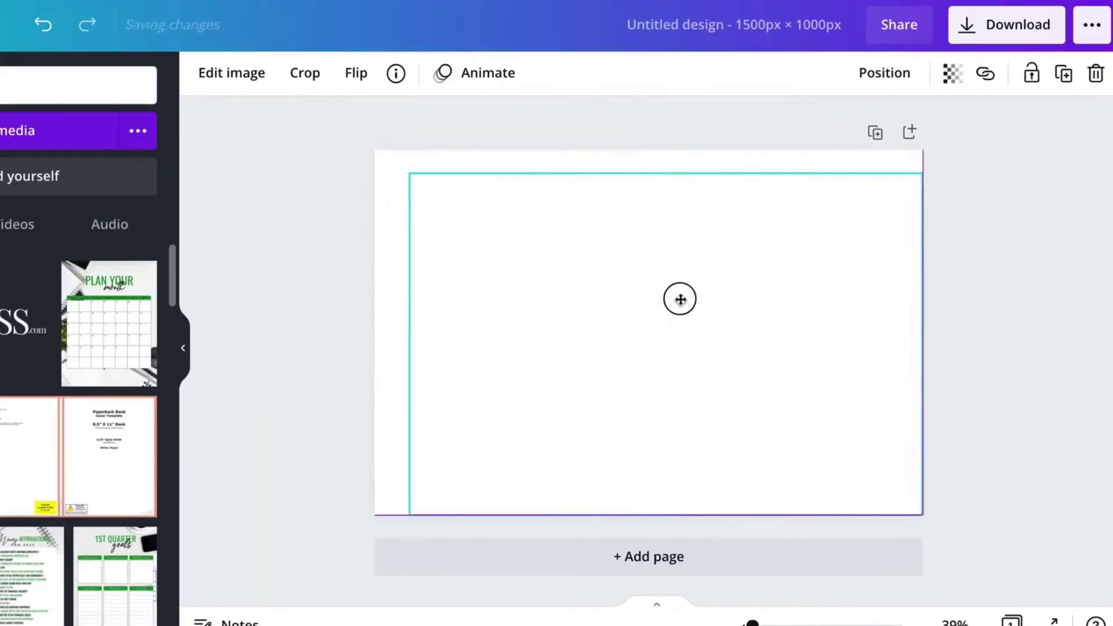
drag(678, 298, 666, 291)
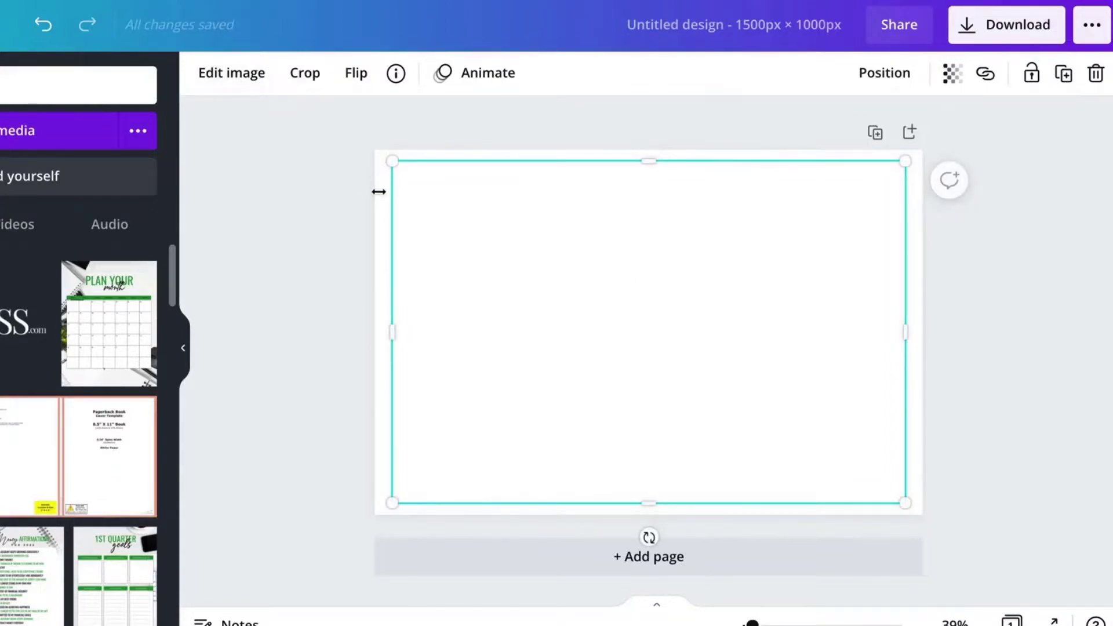
click(306, 214)
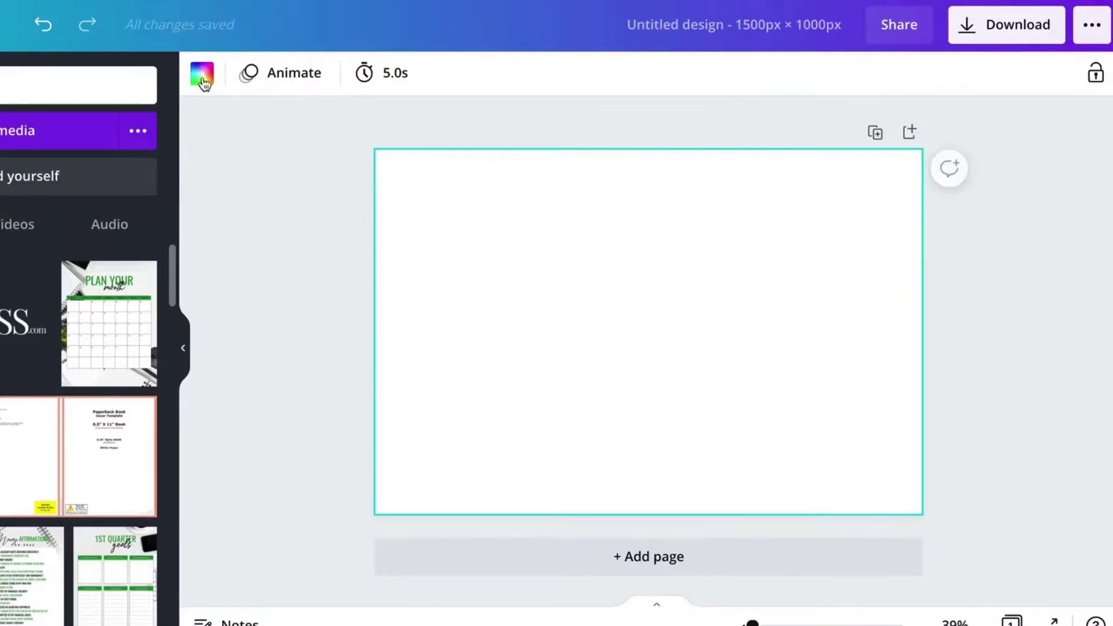
Give the page a black background behind the logo and bring up Download options
click(202, 76)
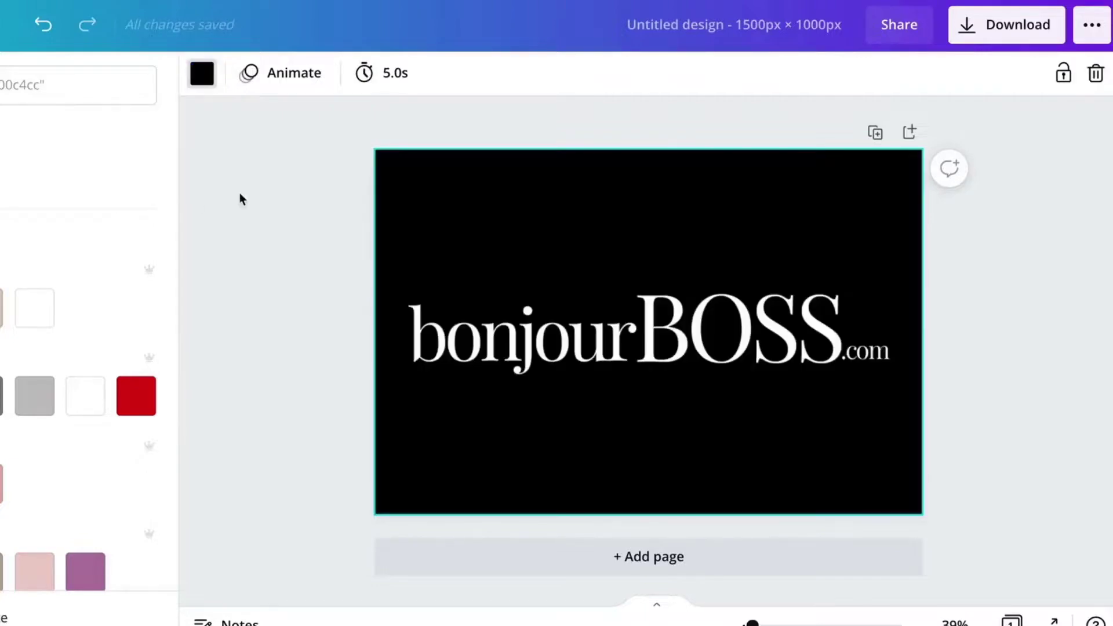
click(271, 290)
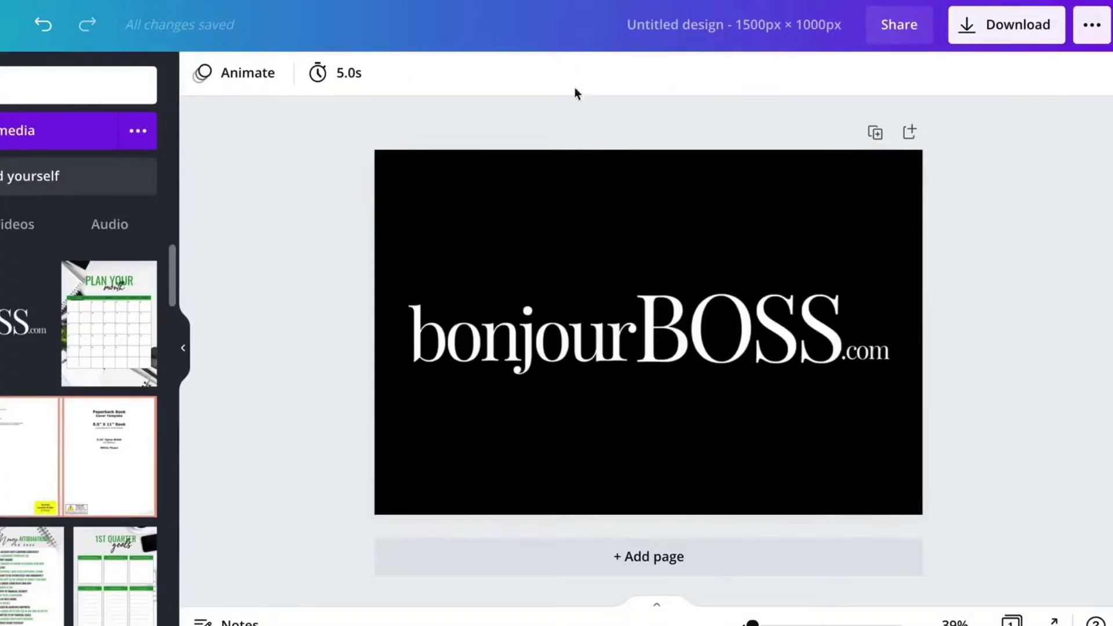
click(988, 29)
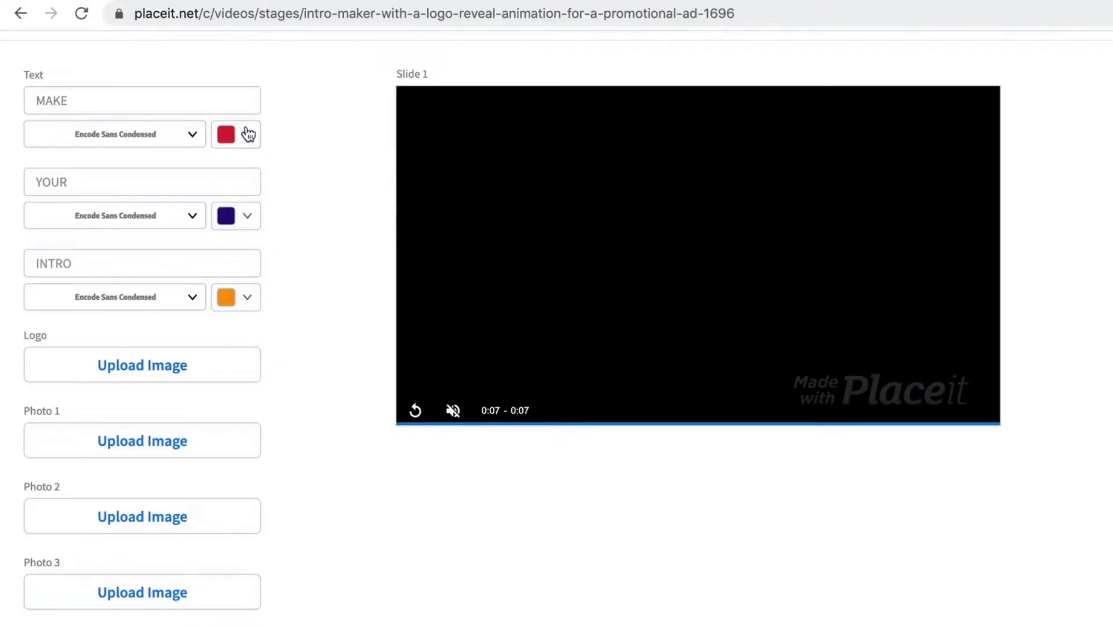
Set the MAKE, YOUR and INTRO text fonts to Abril Fatface
click(192, 134)
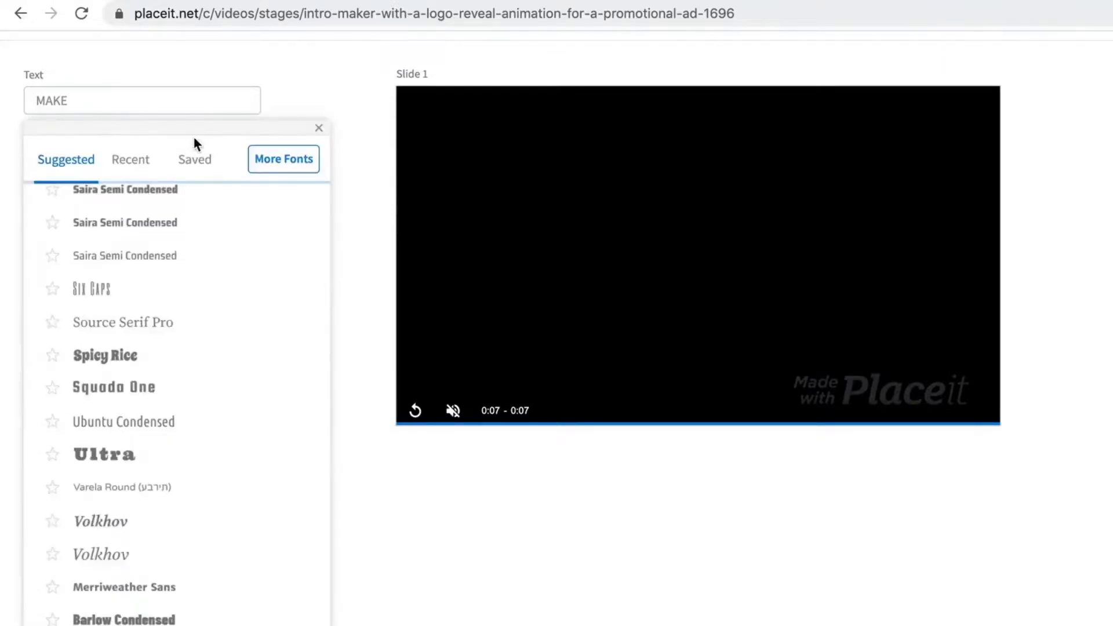
click(123, 226)
scroll(336, 243, down, 2)
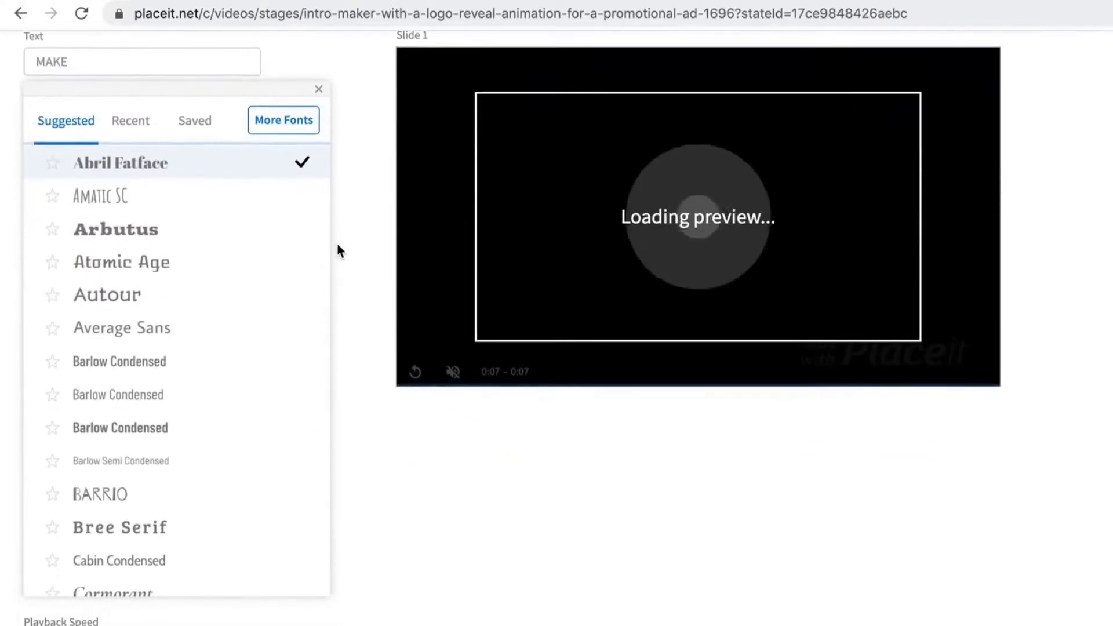
click(336, 242)
click(189, 181)
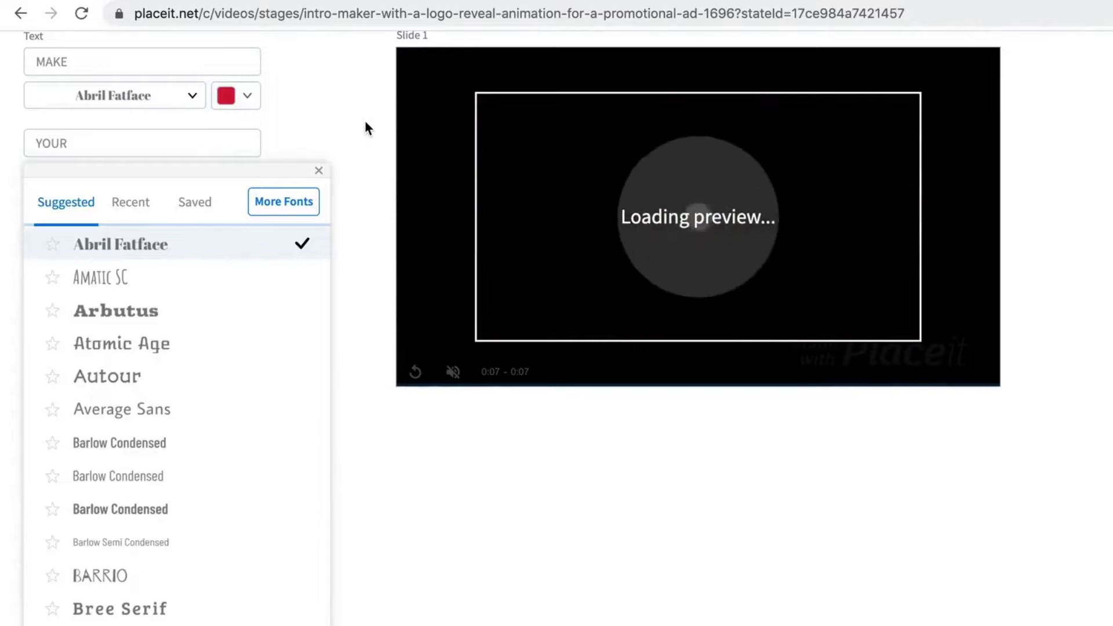
click(364, 120)
click(190, 259)
click(169, 318)
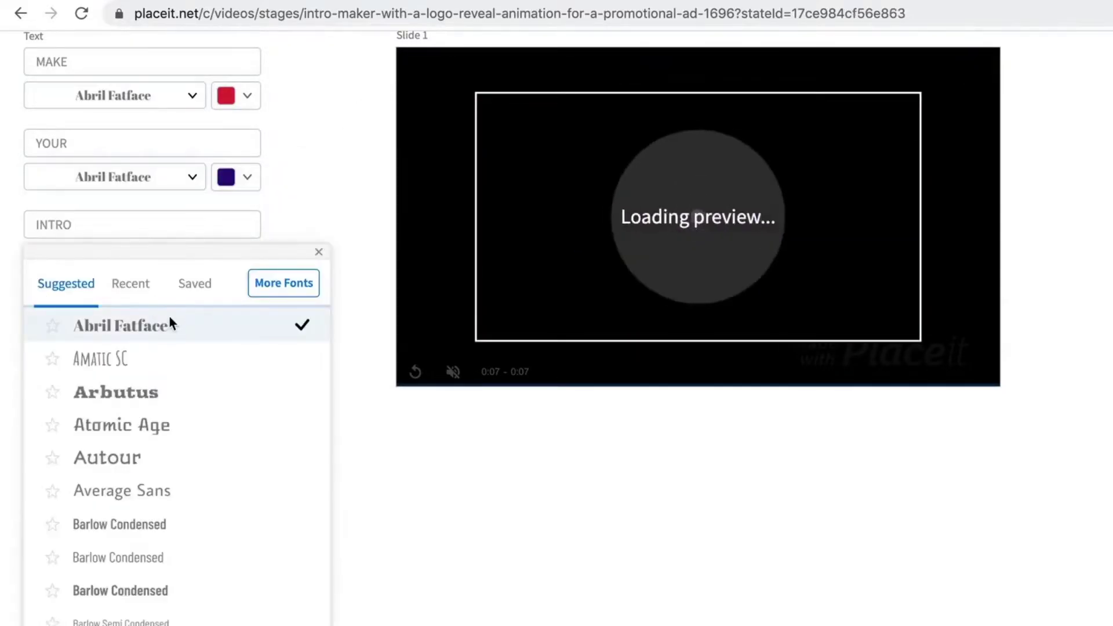
click(330, 173)
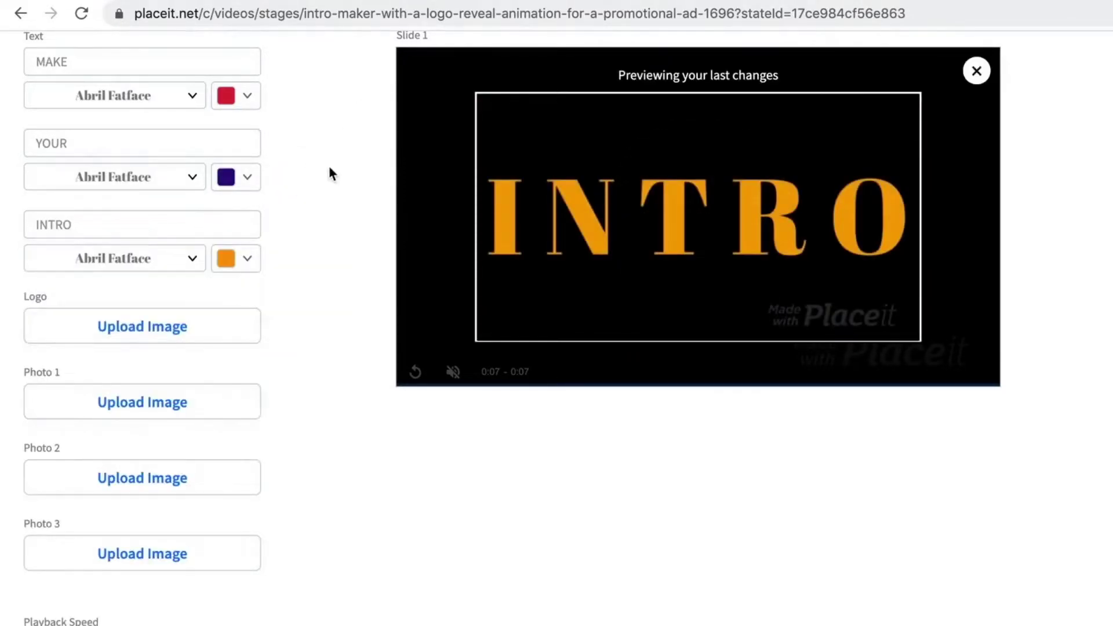
scroll(330, 174, up, 1)
Replace the three words with bonjour, BOSS and Lady
double_click(96, 79)
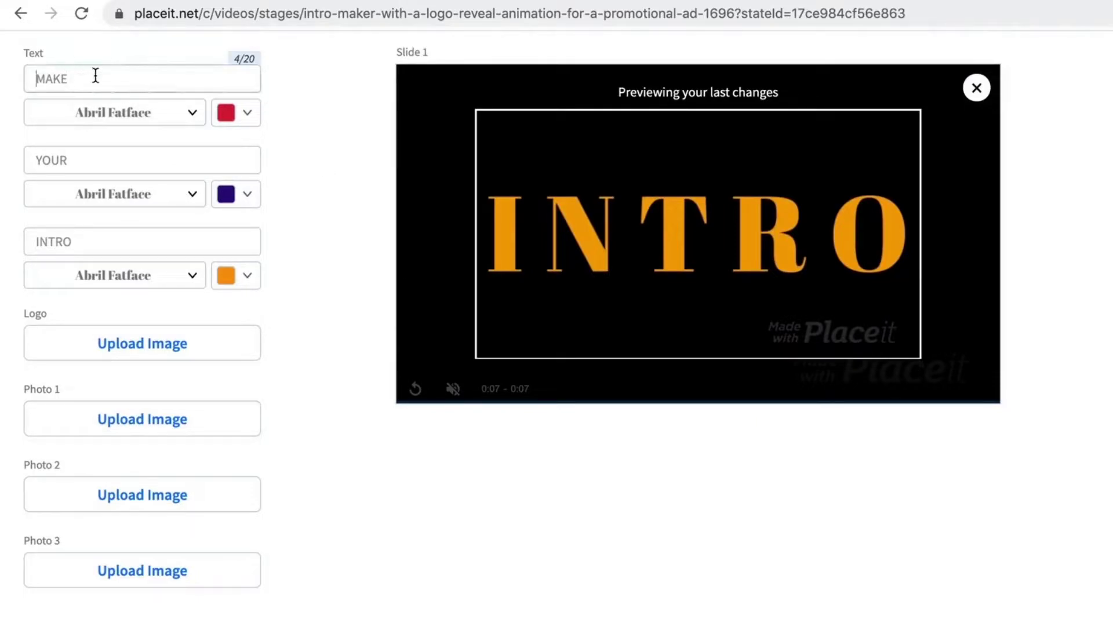
text(Bonjour)
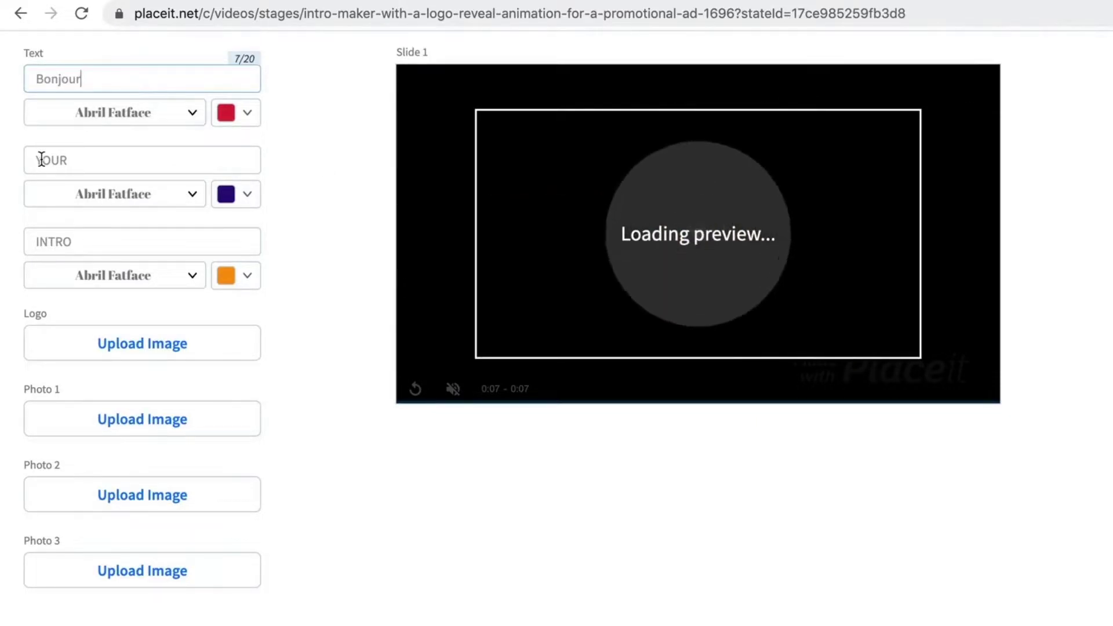
click(80, 160)
text(BOSS)
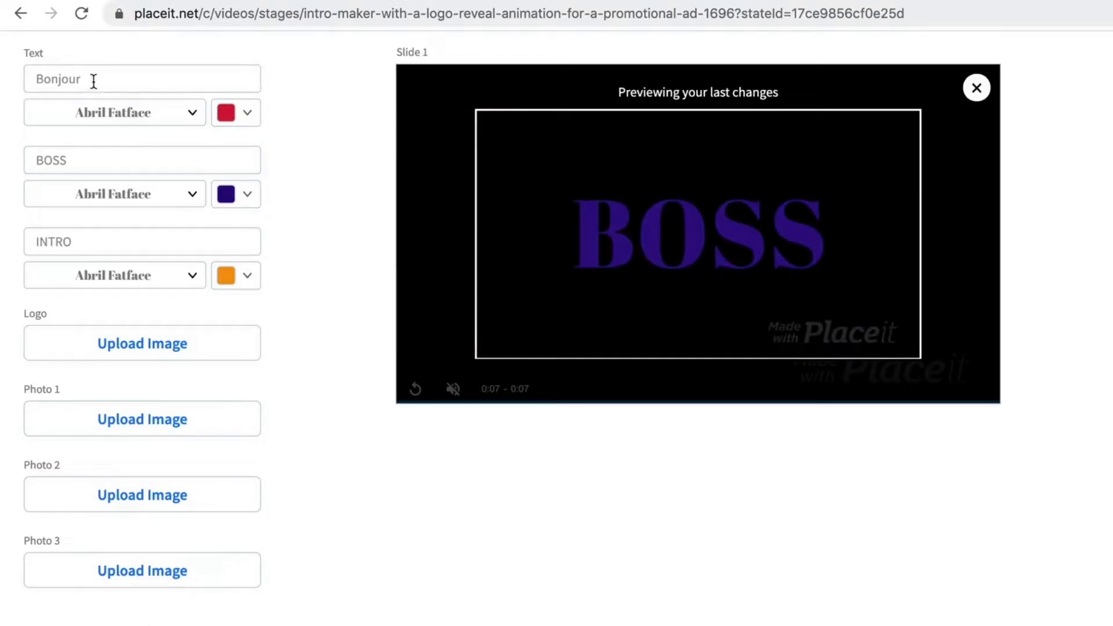
click(89, 162)
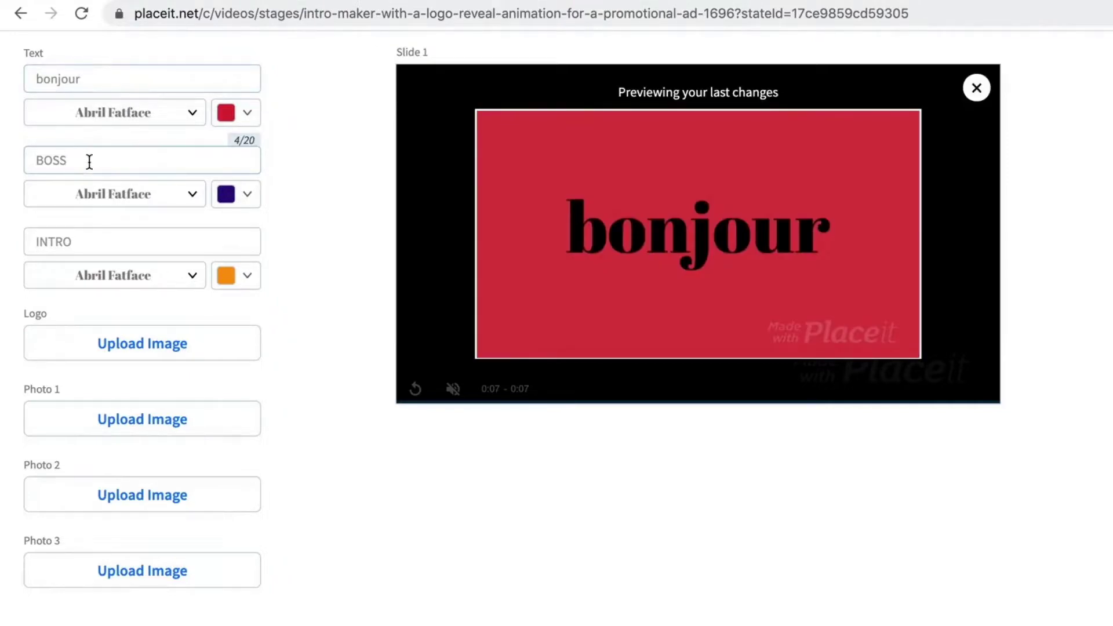
drag(82, 241, 32, 240)
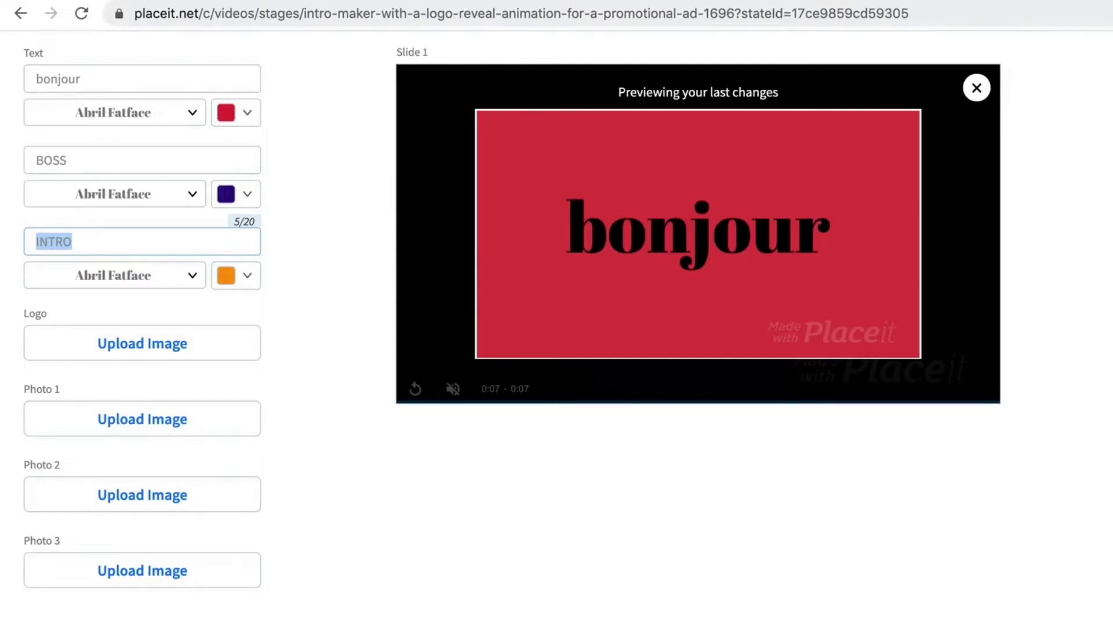
text(Lady)
click(337, 276)
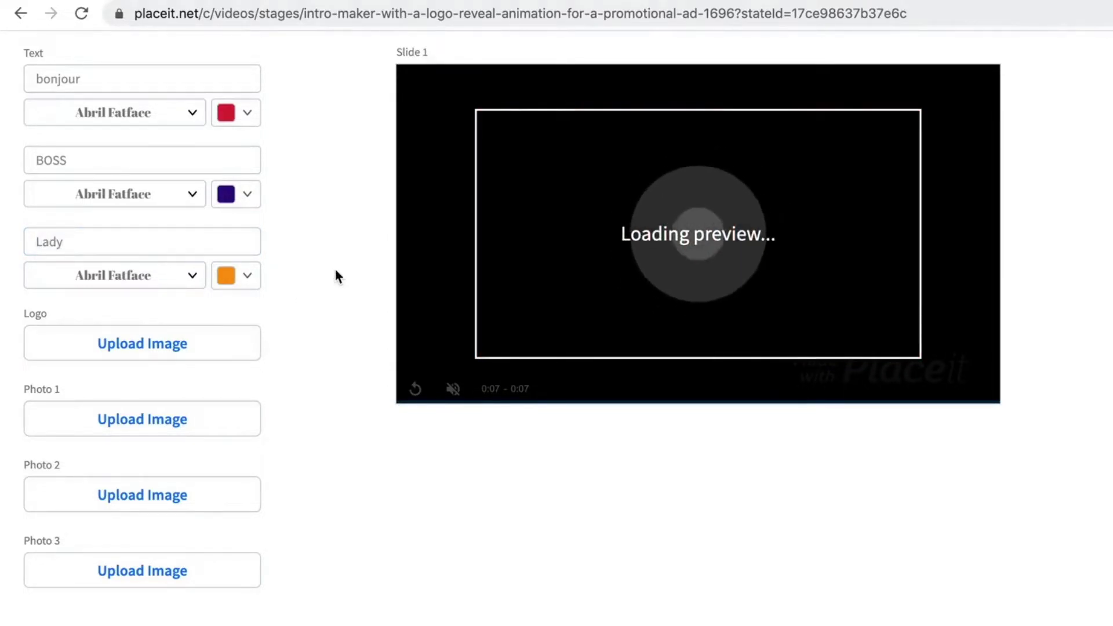
click(168, 344)
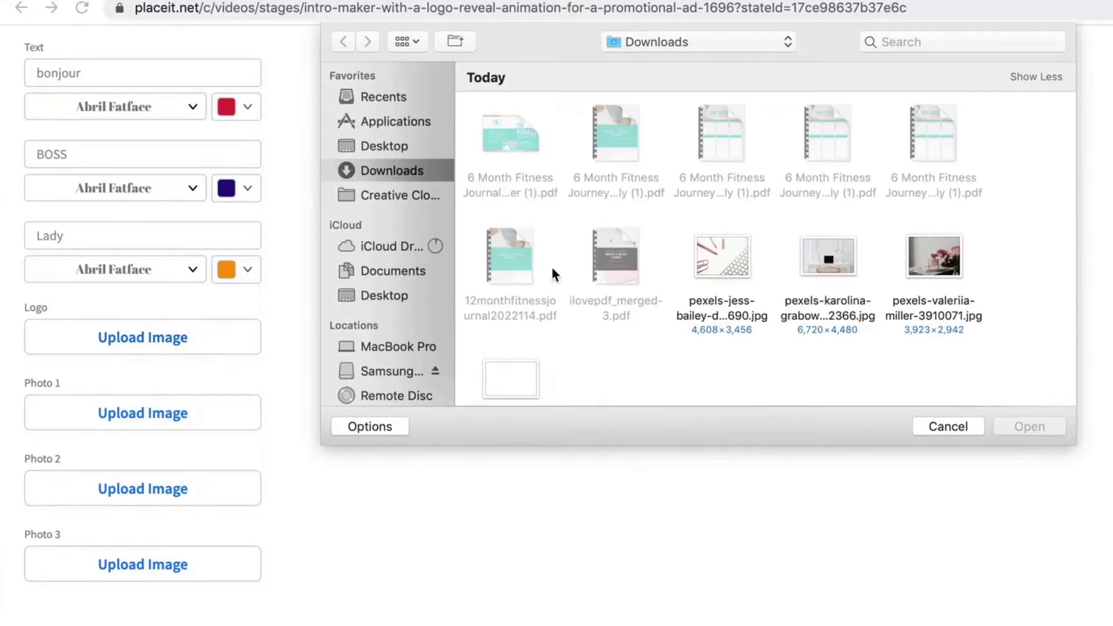
Upload Untitled design (100).png as the intro logo and accept its crop
scroll(510, 284, down, 3)
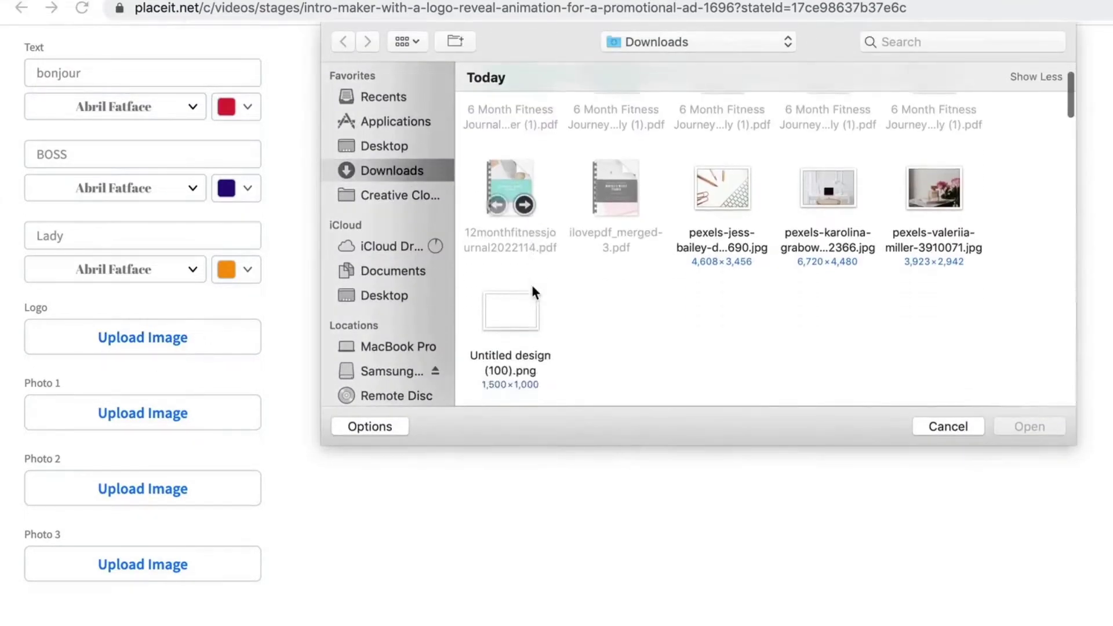
click(511, 278)
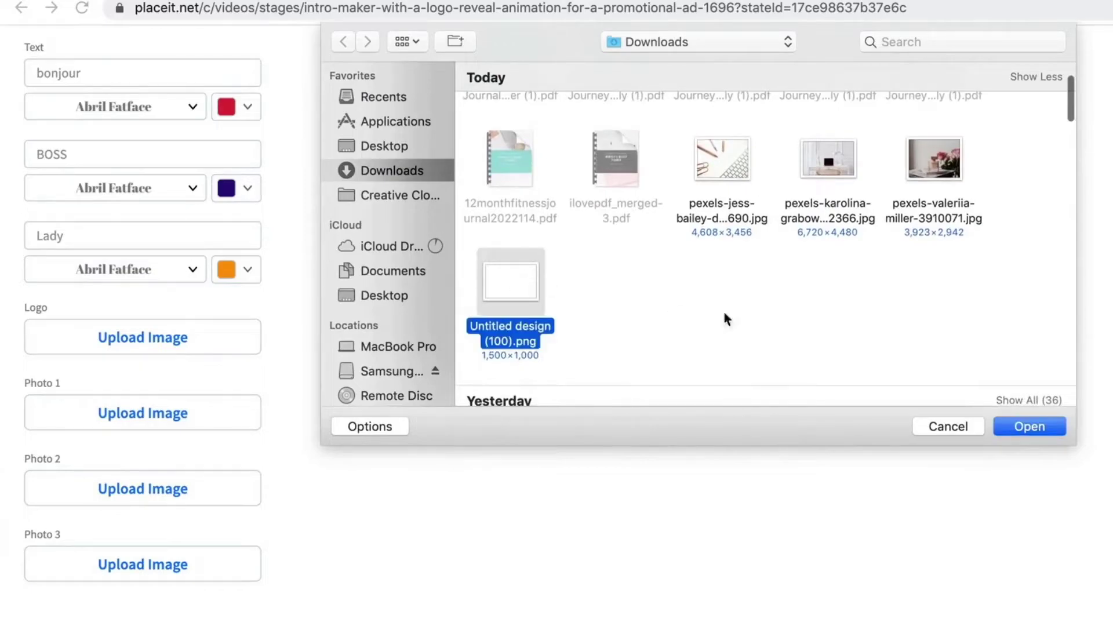
click(1022, 429)
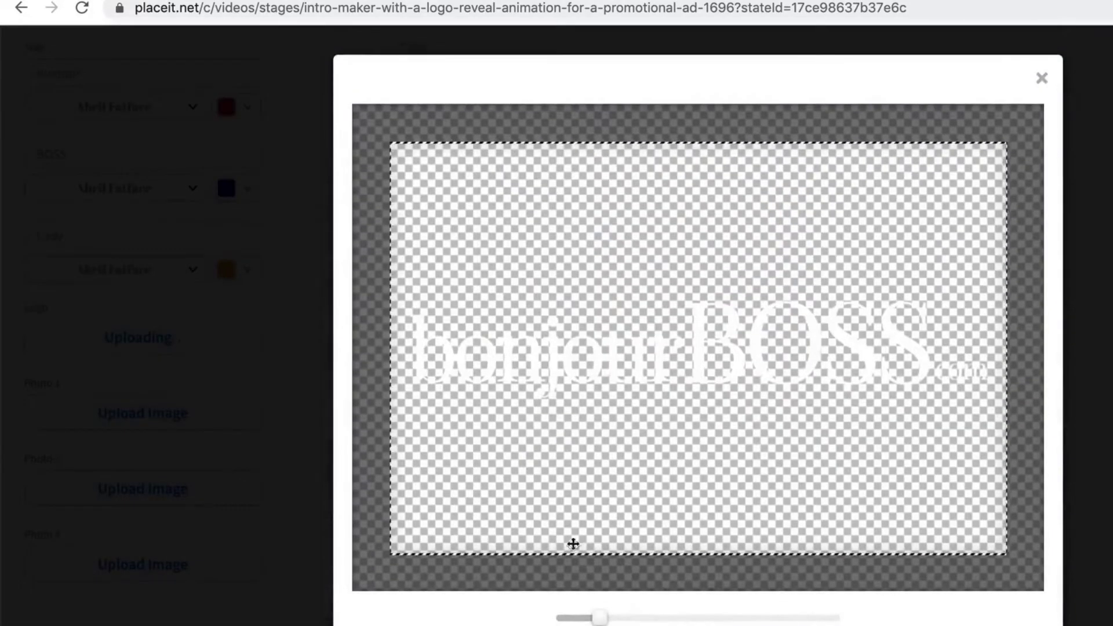
click(733, 620)
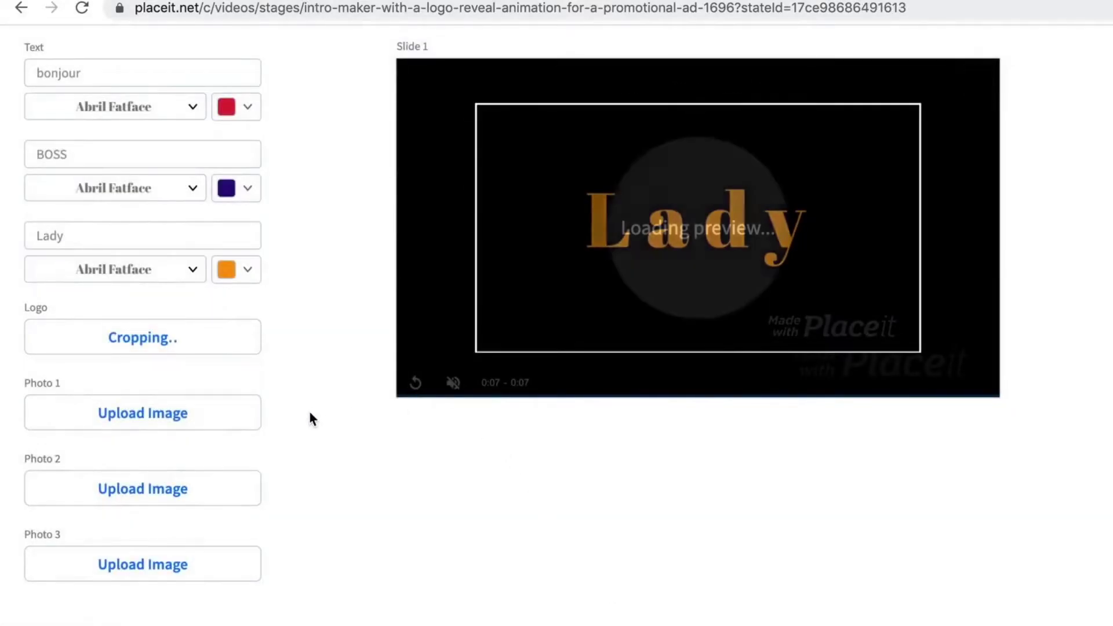
click(181, 424)
Set Photo 1 to the pexels-valeriia-miller-3910071.jpg perfume photo, zoomed in the crop
click(933, 258)
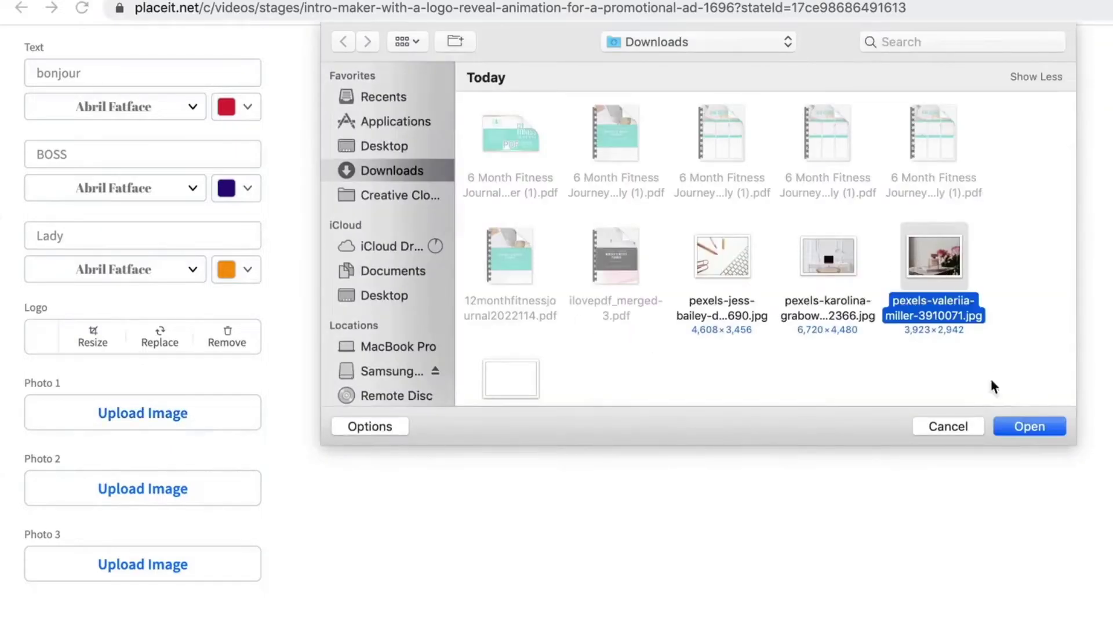
click(1029, 426)
drag(602, 616, 636, 611)
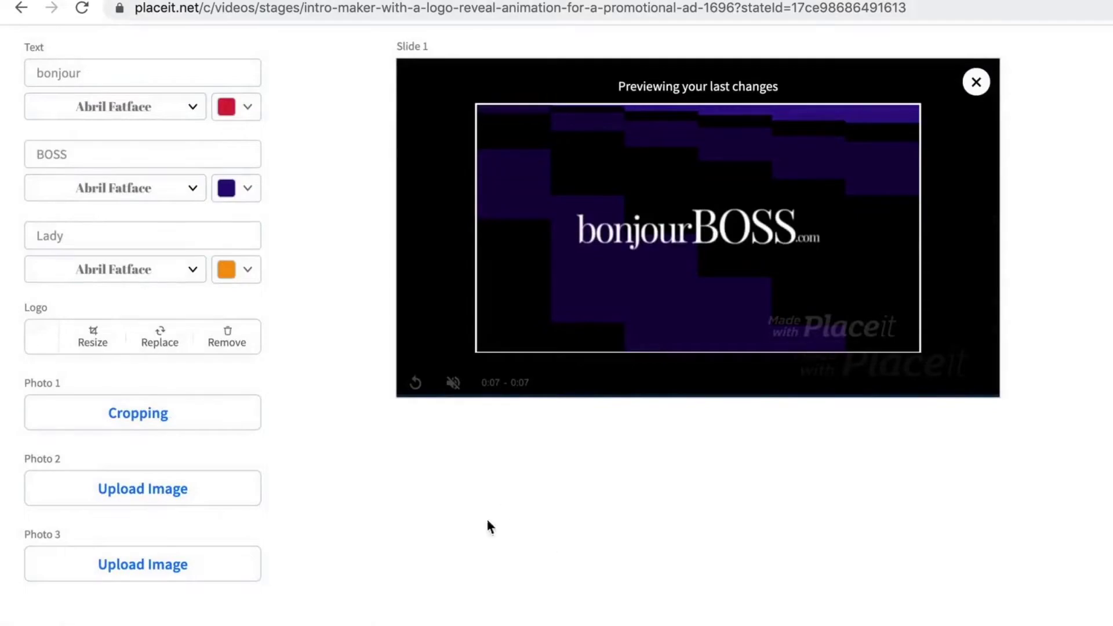
scroll(486, 522, down, 1)
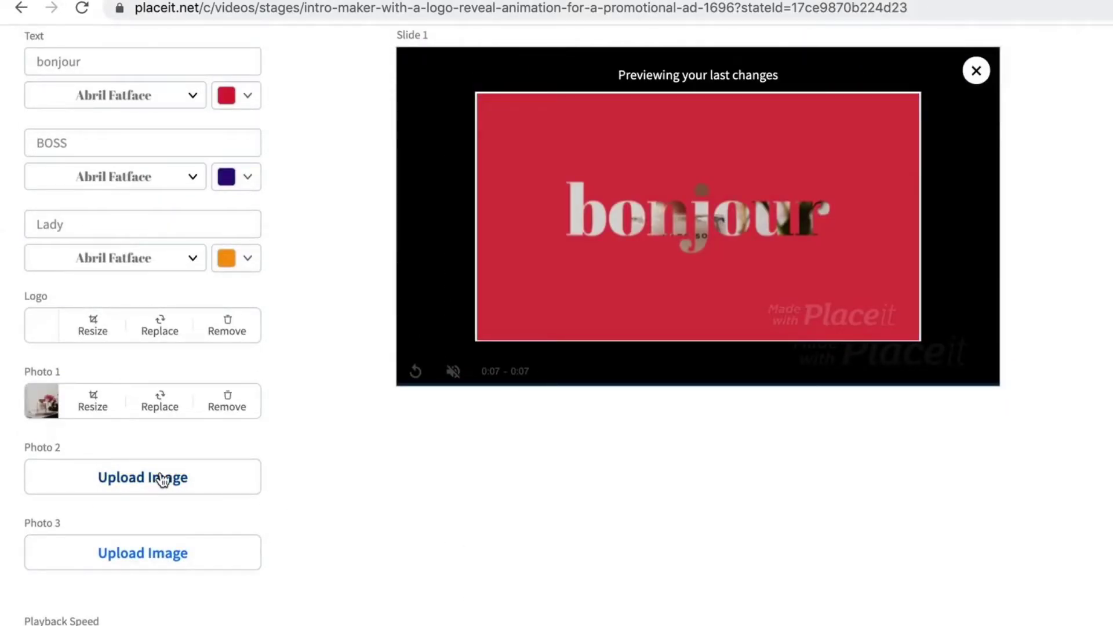
Set Photo 2 to the pens-and-keyboard photo, zoomed to fill the crop
click(142, 478)
double_click(723, 264)
drag(597, 616, 621, 616)
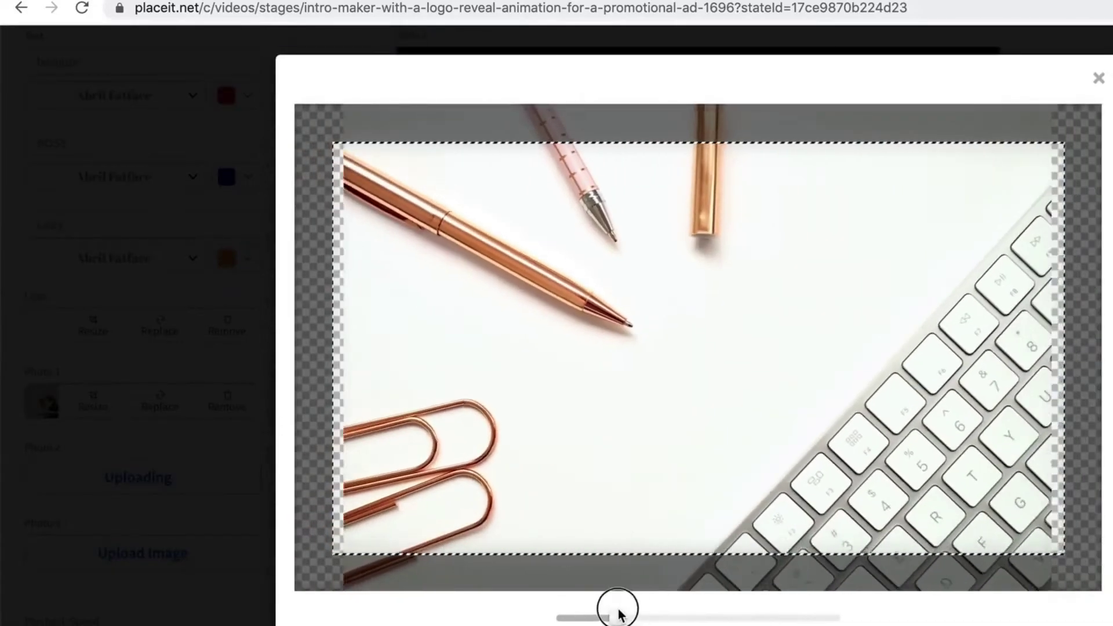
key(Return)
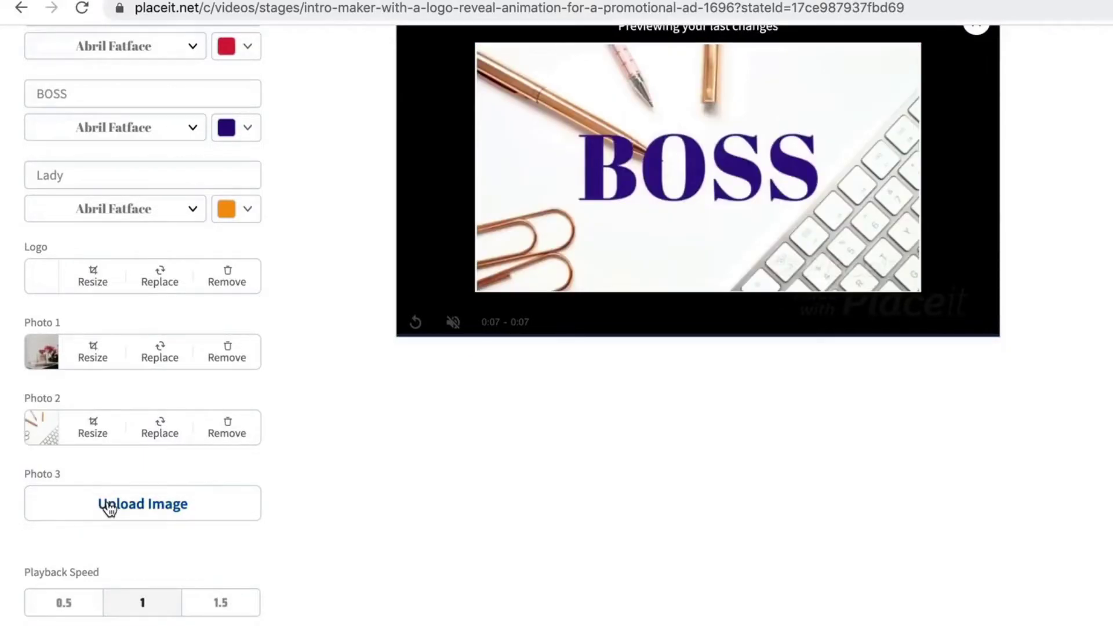
Set Photo 3 to the white desk photo and accept its crop
click(106, 506)
click(828, 258)
click(1029, 426)
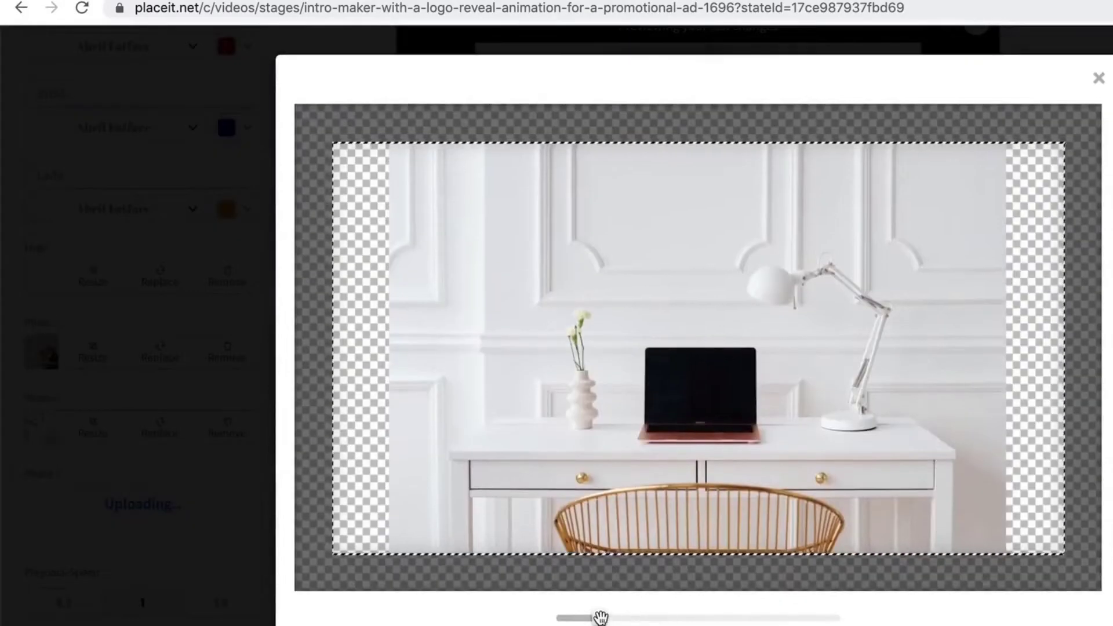
click(682, 565)
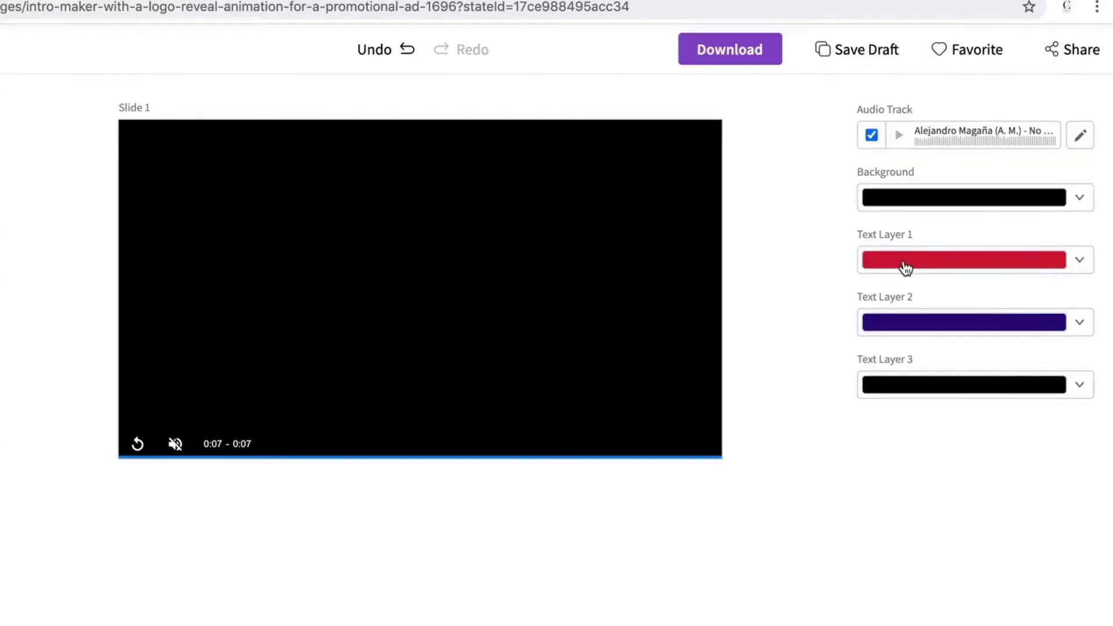
click(904, 262)
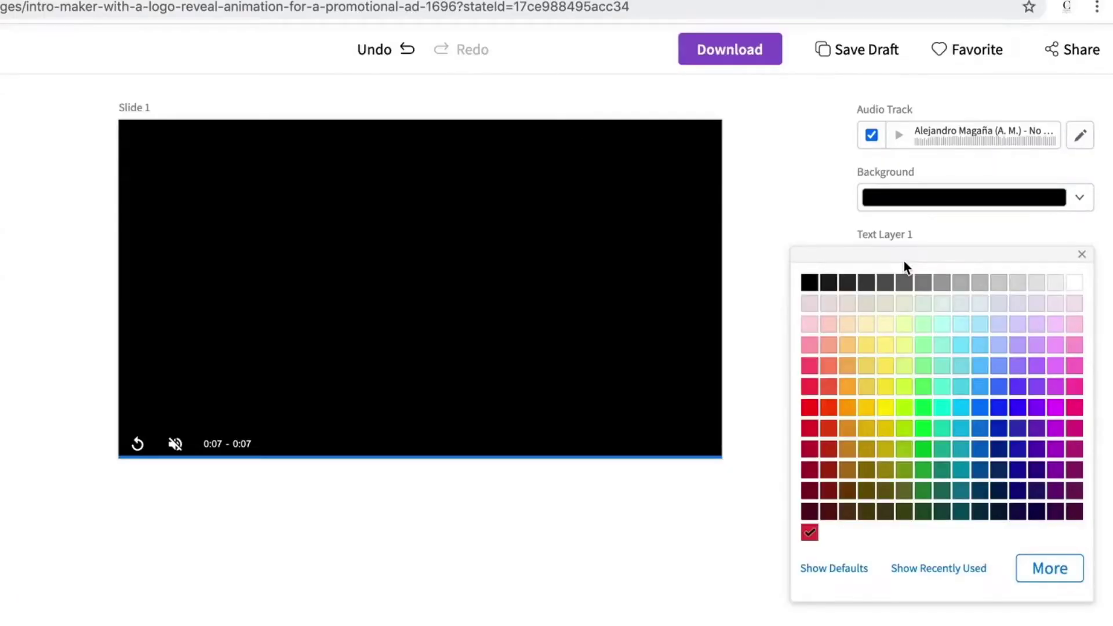
Pick black for Text Layer 1 and the pale pink swatch for Text Layer 2
click(814, 288)
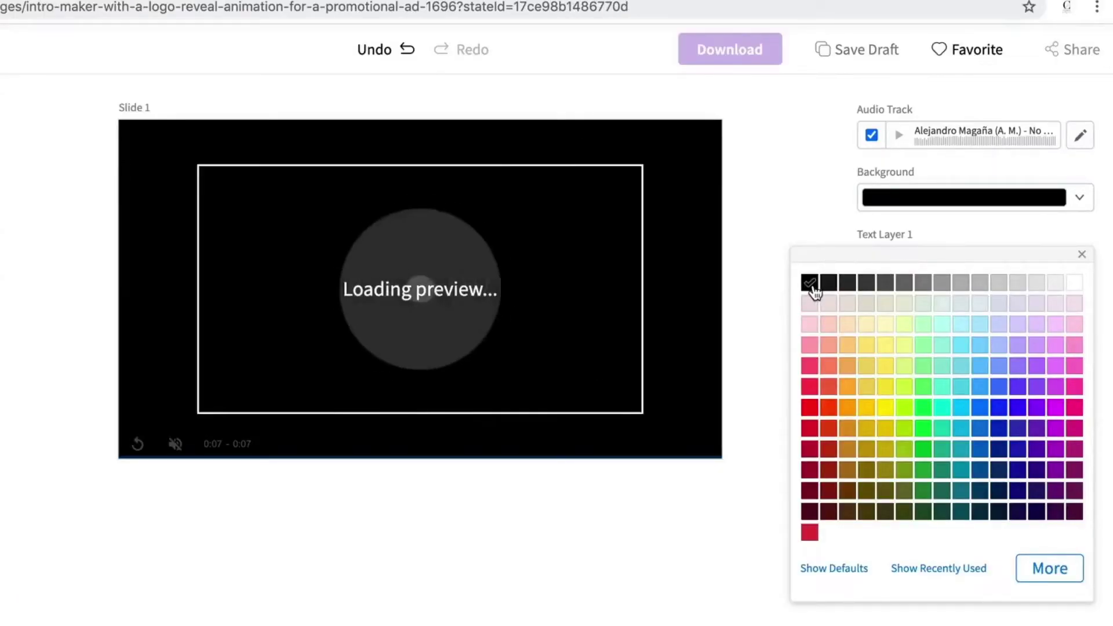
click(813, 202)
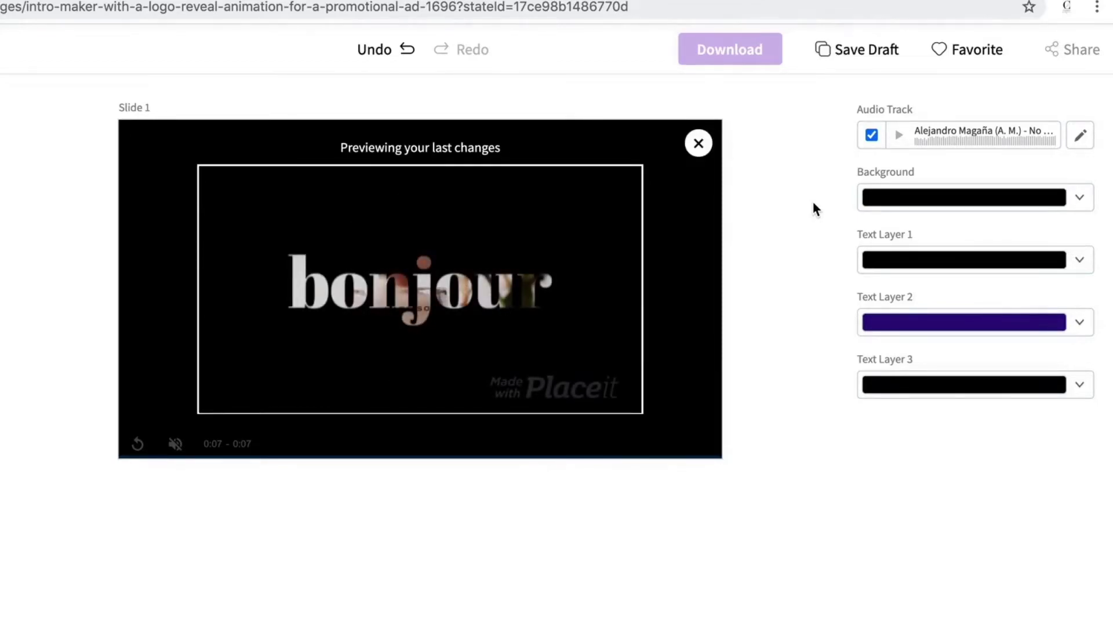
click(882, 325)
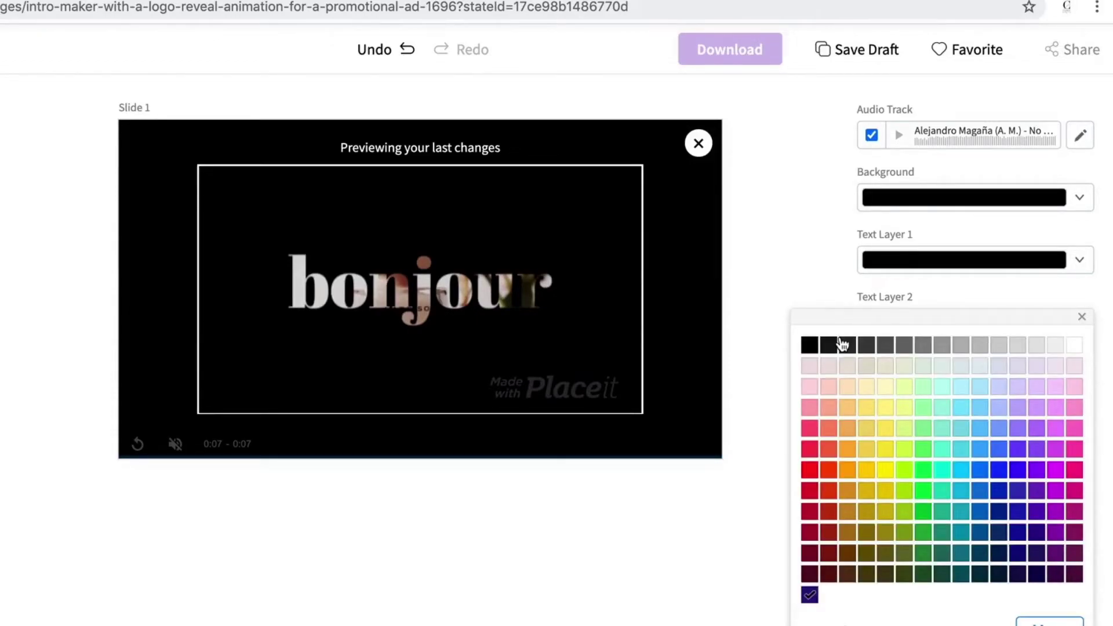
click(810, 366)
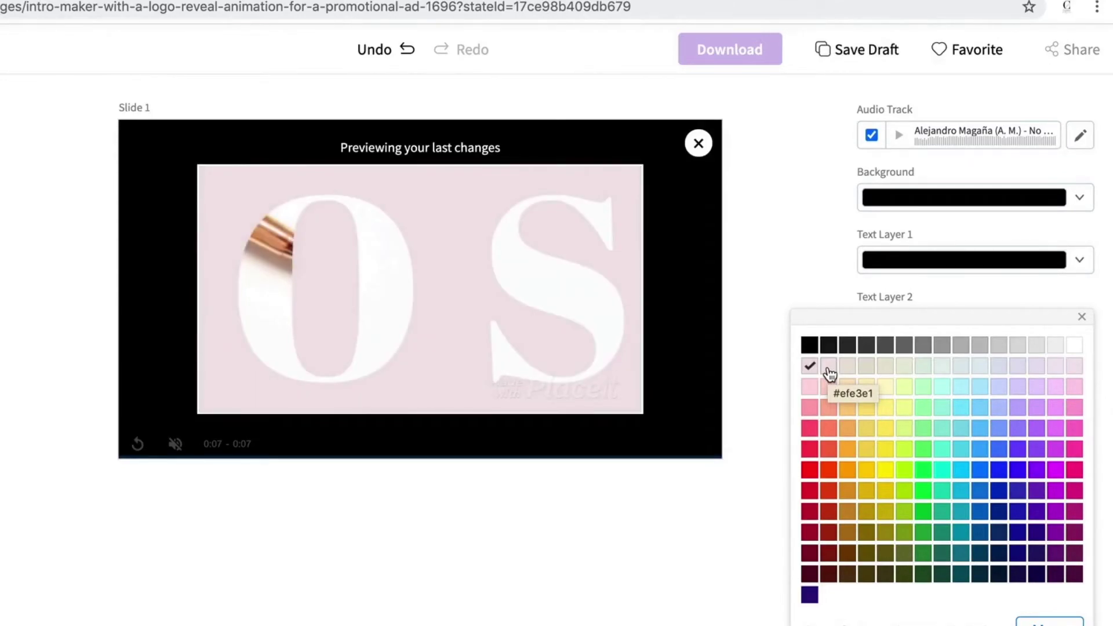
click(798, 284)
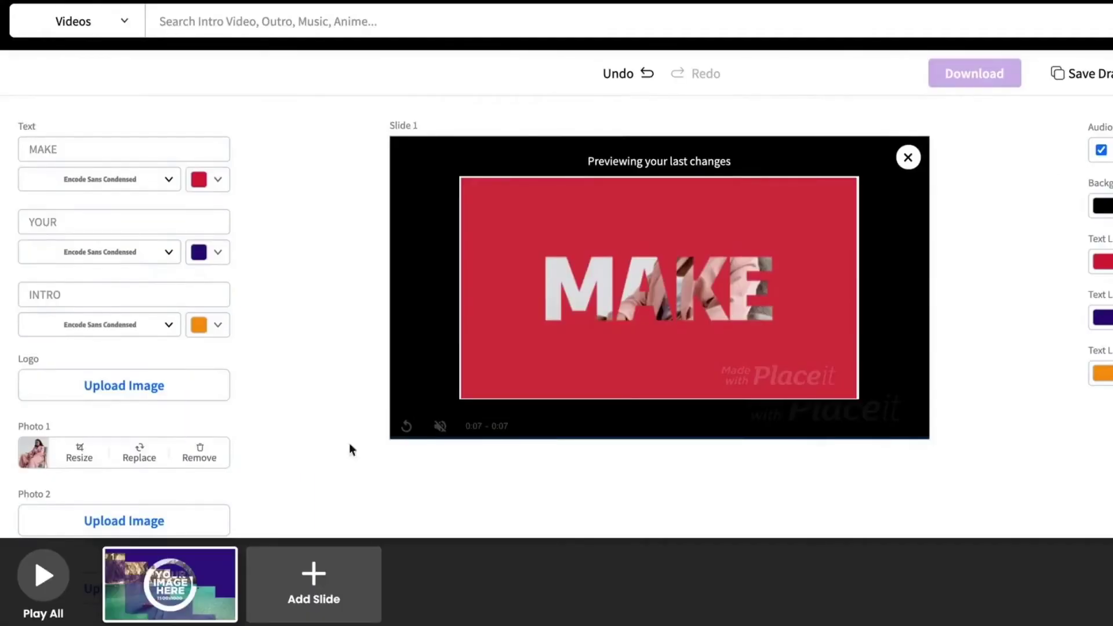
Play the full intro video with Play All
click(45, 589)
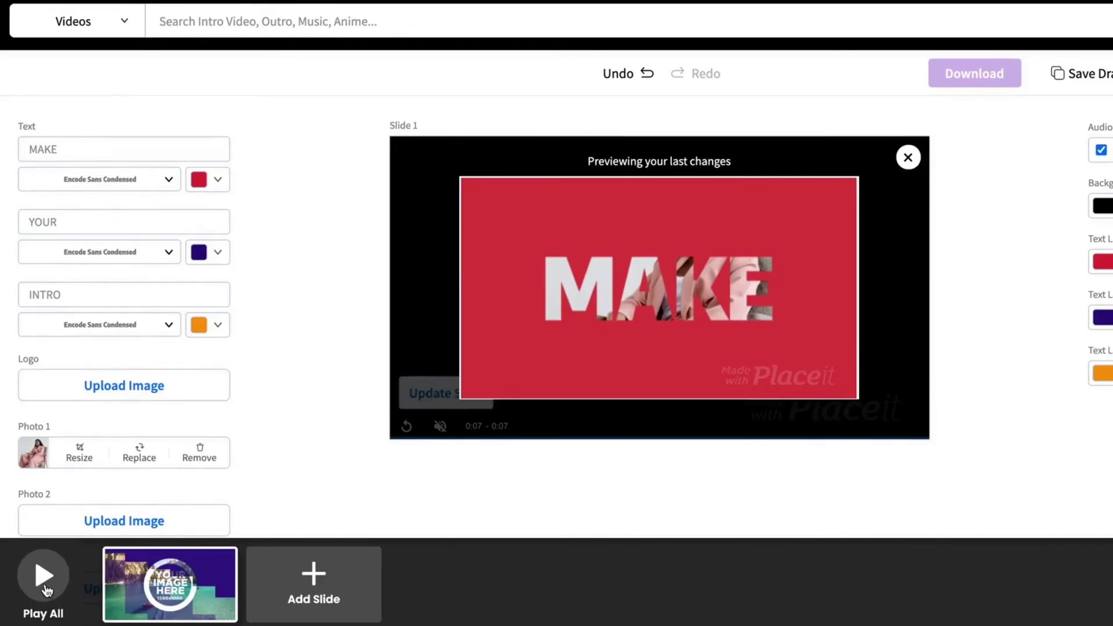